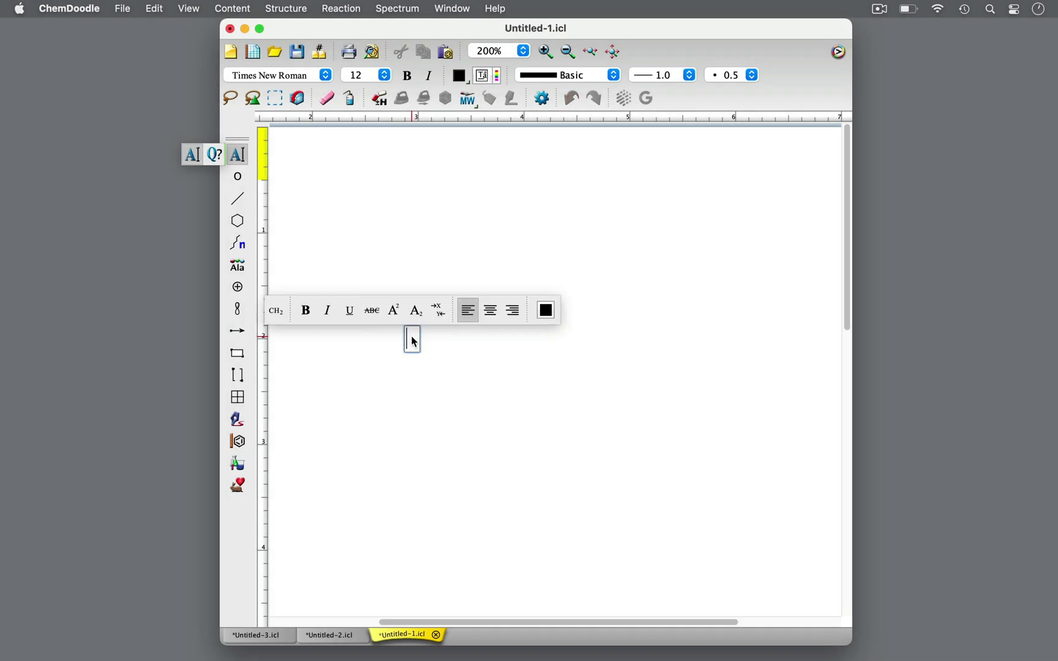
Write KClO3, KClO4 and KCl side by side as formatted chemical formulas
type("O3")
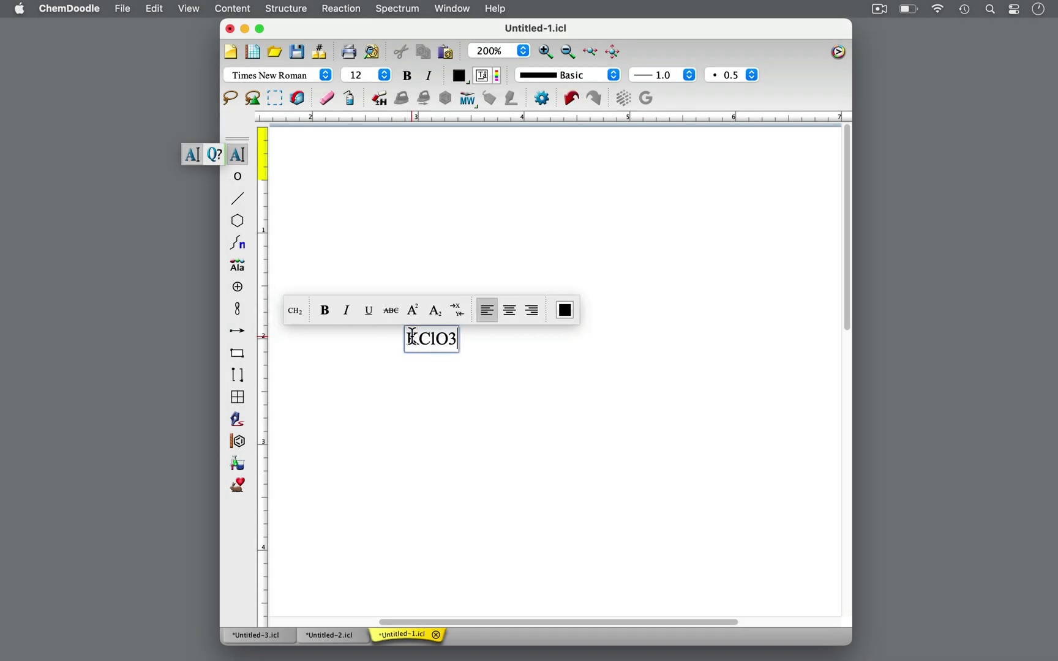
left_click(284, 310)
left_click(488, 339)
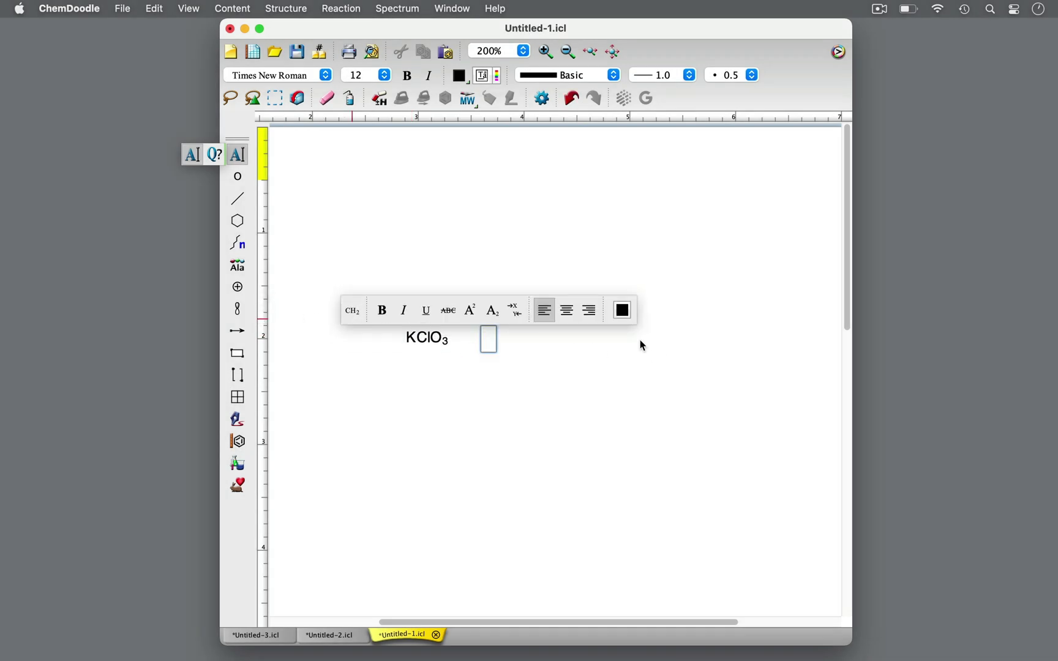
left_click(636, 338)
left_click(631, 338)
type("KClO4")
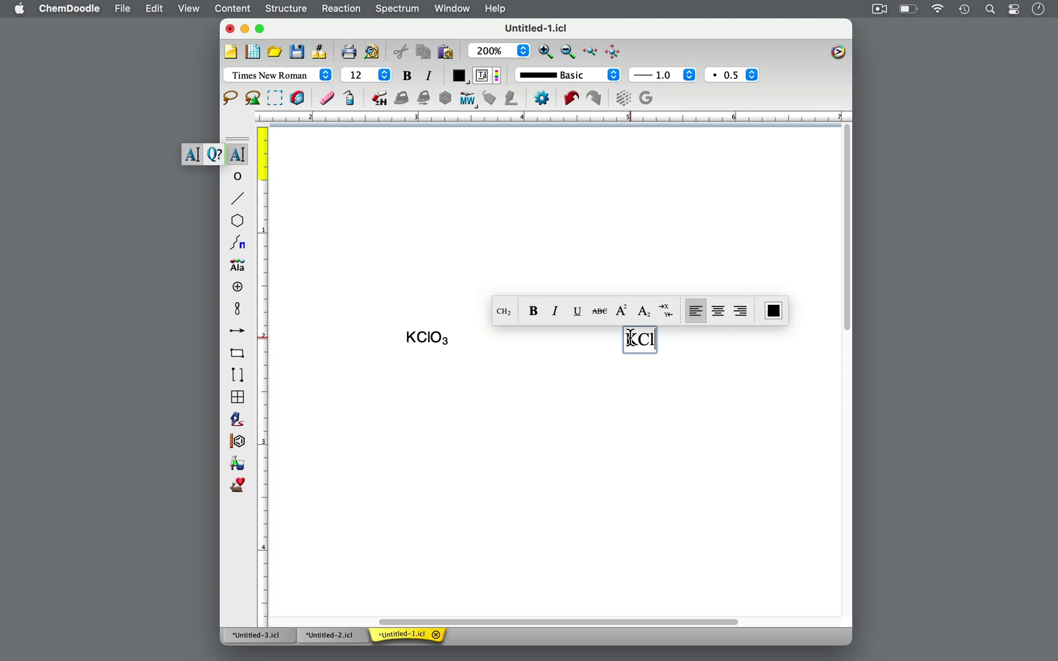
left_click(510, 309)
type("KCl")
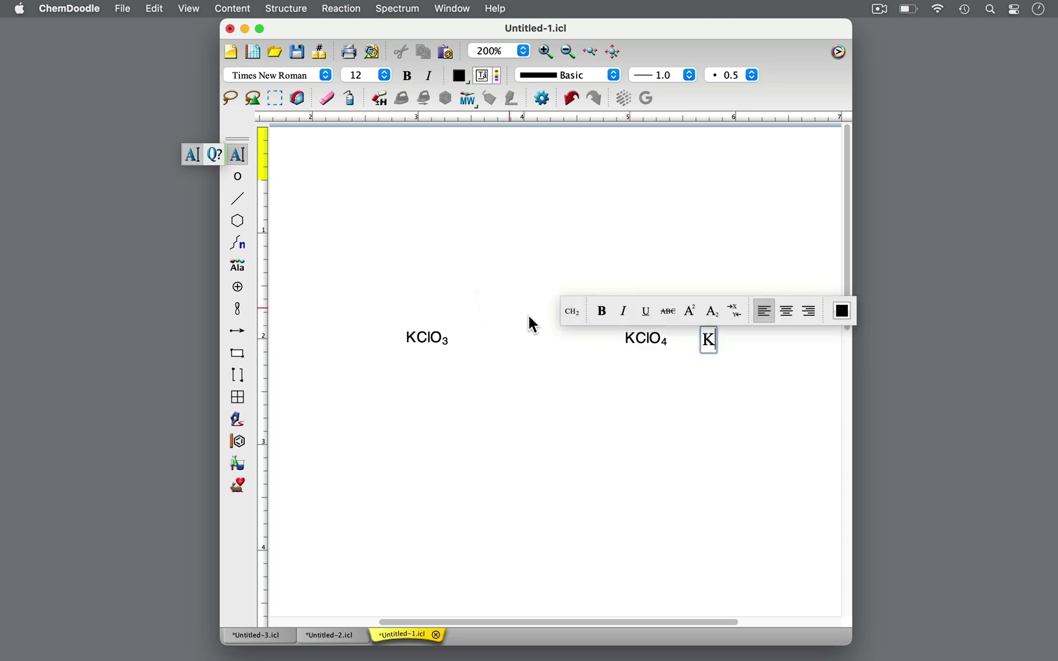
left_click(578, 312)
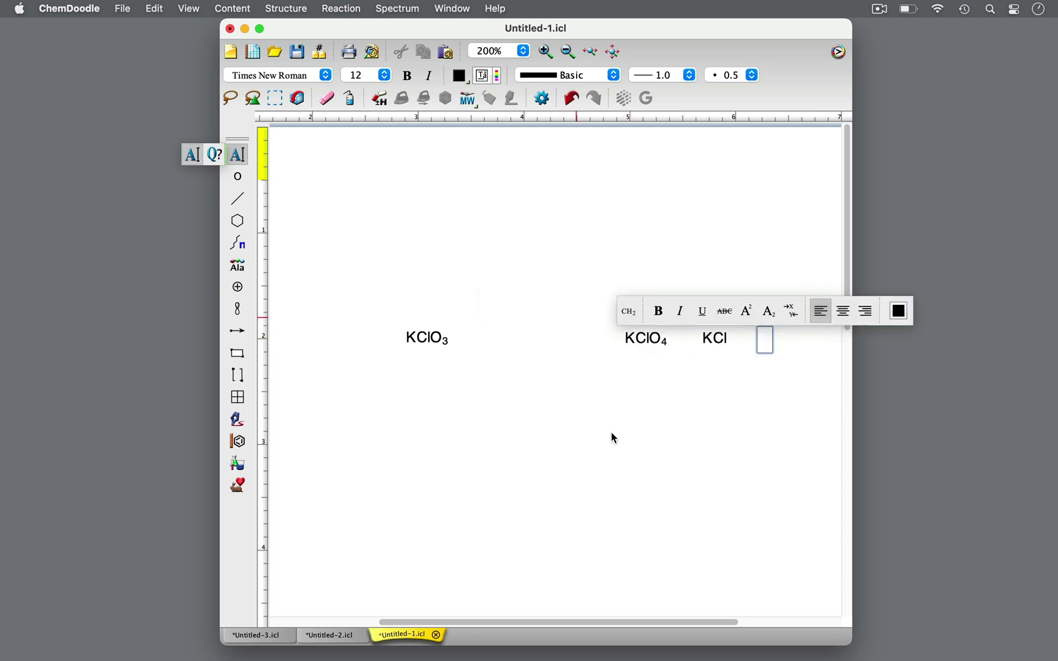
Draw an arrow from KClO3 to the products, build the marked reaction, and select everything
left_click(237, 331)
left_click_drag(493, 338, 580, 337)
left_click(341, 8)
left_click(352, 52)
mouse_move(532, 338)
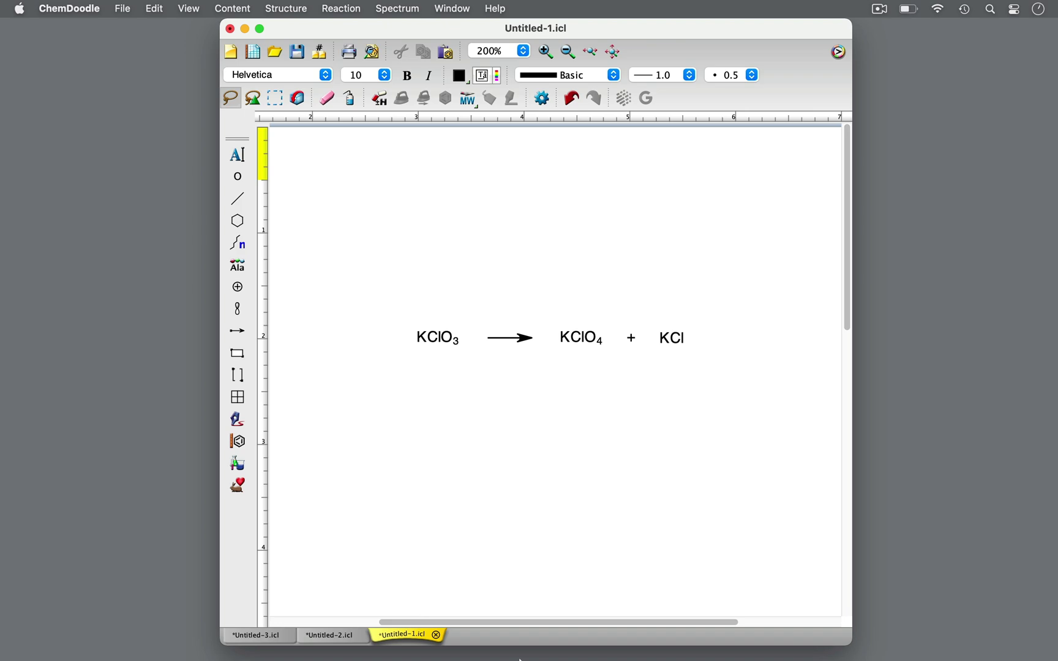
key("super+a")
Balance the KClO3 reaction into a coefficient table, edit its equation text, then go to Untitled-2
left_click(341, 9)
left_click(355, 112)
double_click(523, 504)
left_click(523, 504)
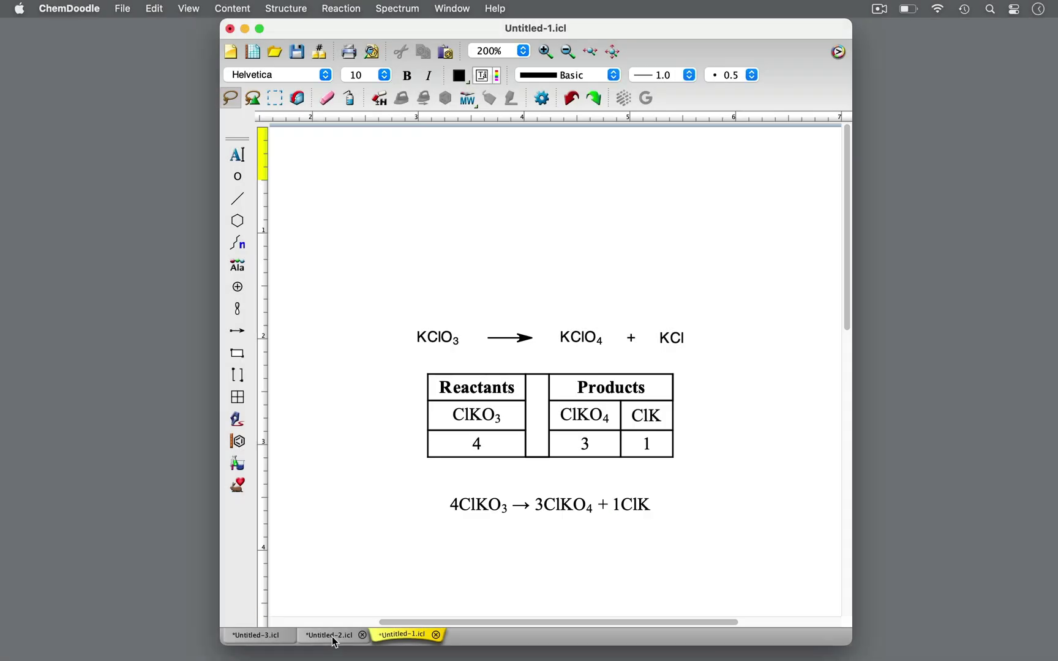
left_click(334, 637)
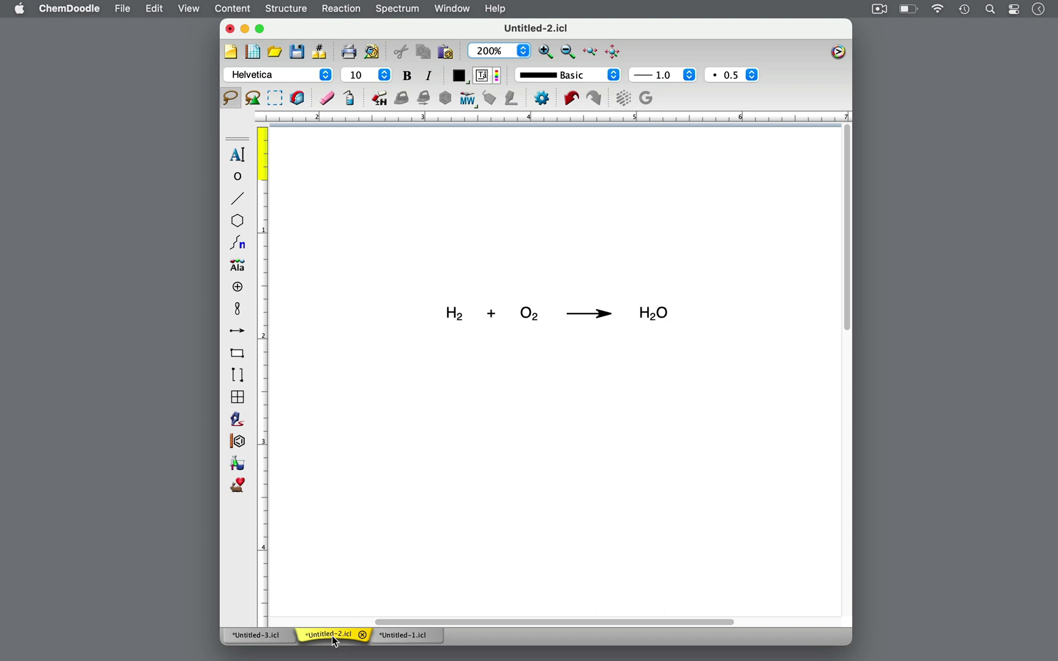
Draw an H–H molecule from two bonded hydrogen atoms
left_click(237, 177)
left_click(8, 123)
left_click(319, 205)
left_click_drag(319, 205, 374, 205)
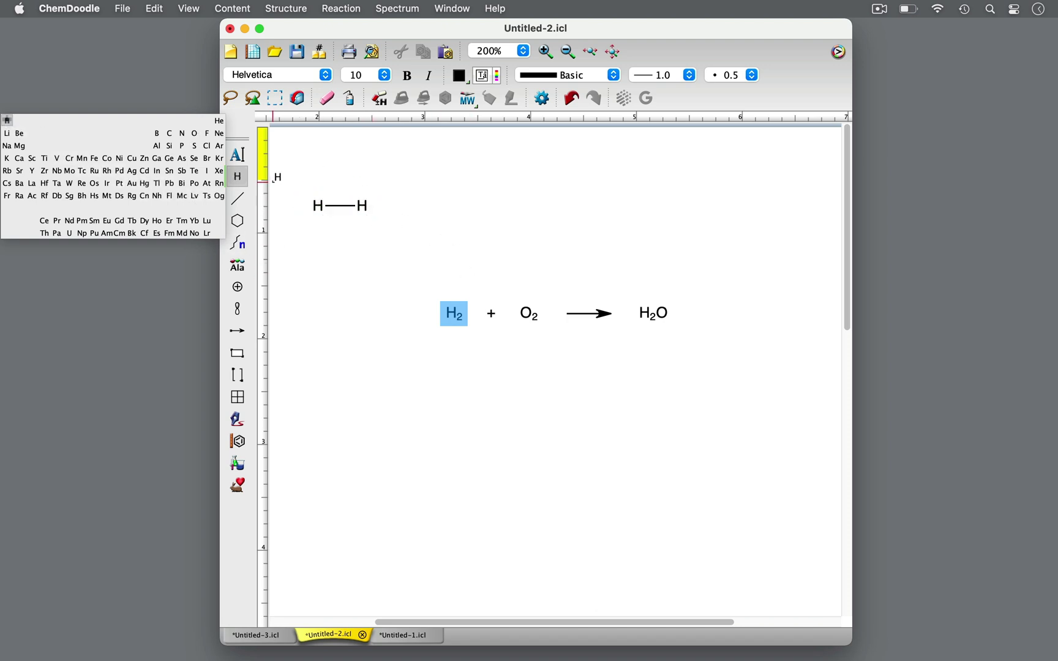
Draw an O=O molecule to the right with a double bond
left_click(193, 133)
left_click(426, 203)
left_click_drag(427, 203, 475, 205)
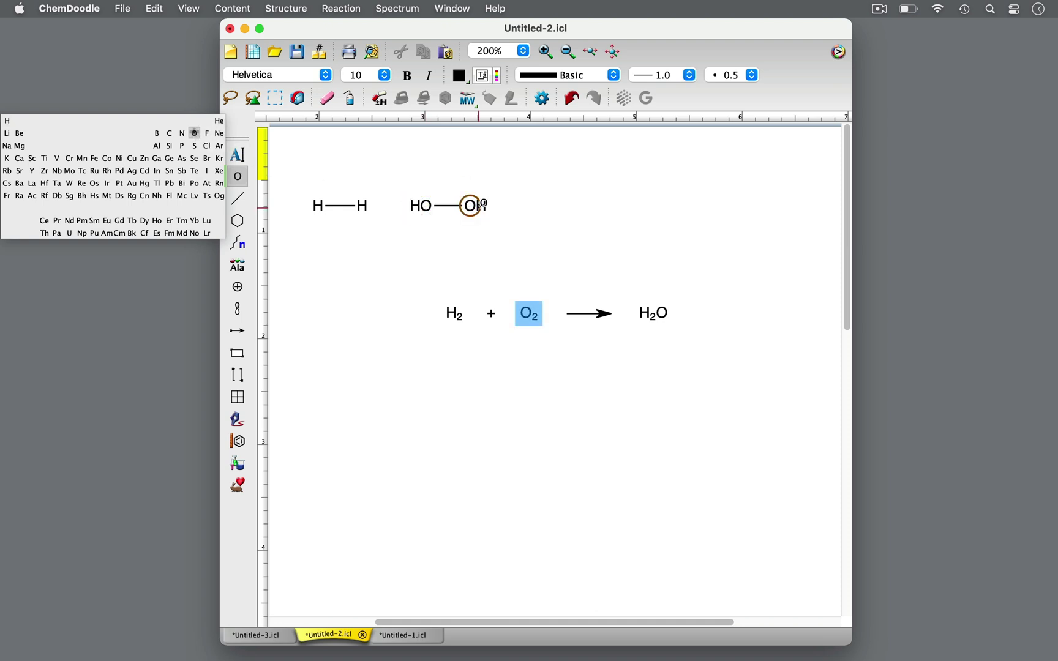
left_click(237, 198)
left_click(148, 208)
left_click(450, 206)
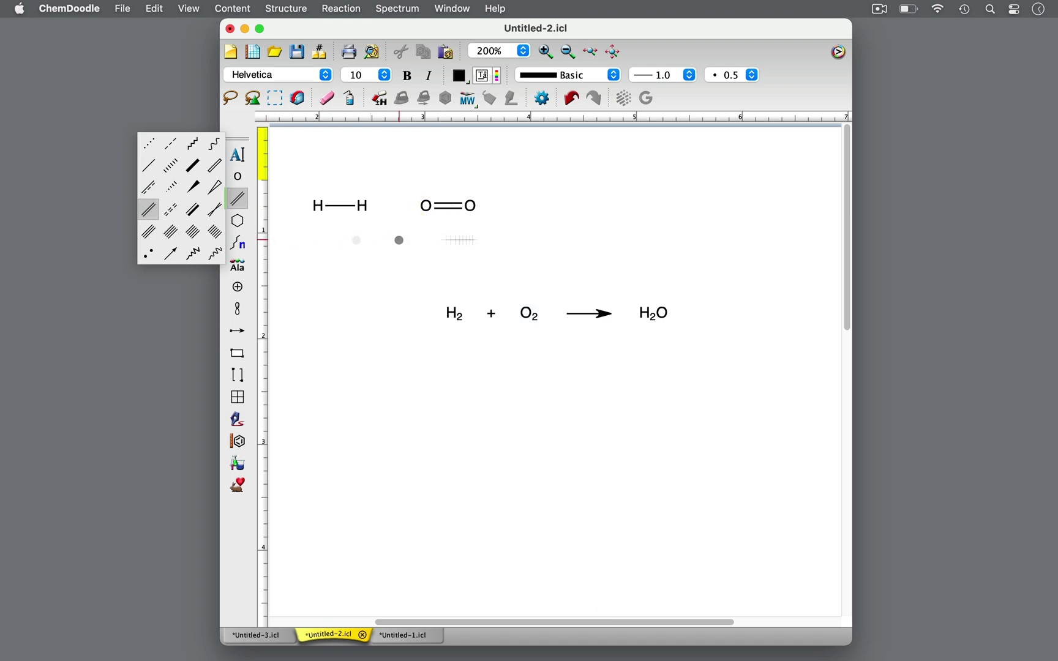
Draw bent water as a two-bond chain labelled H–O–H
left_click(632, 209)
key("h")
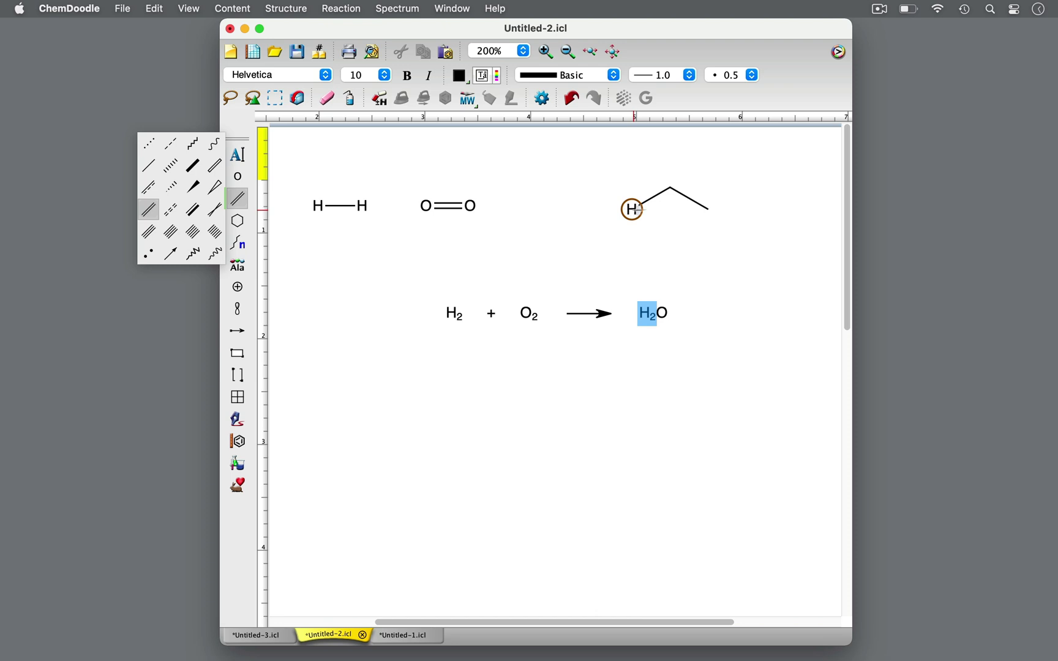
key("h")
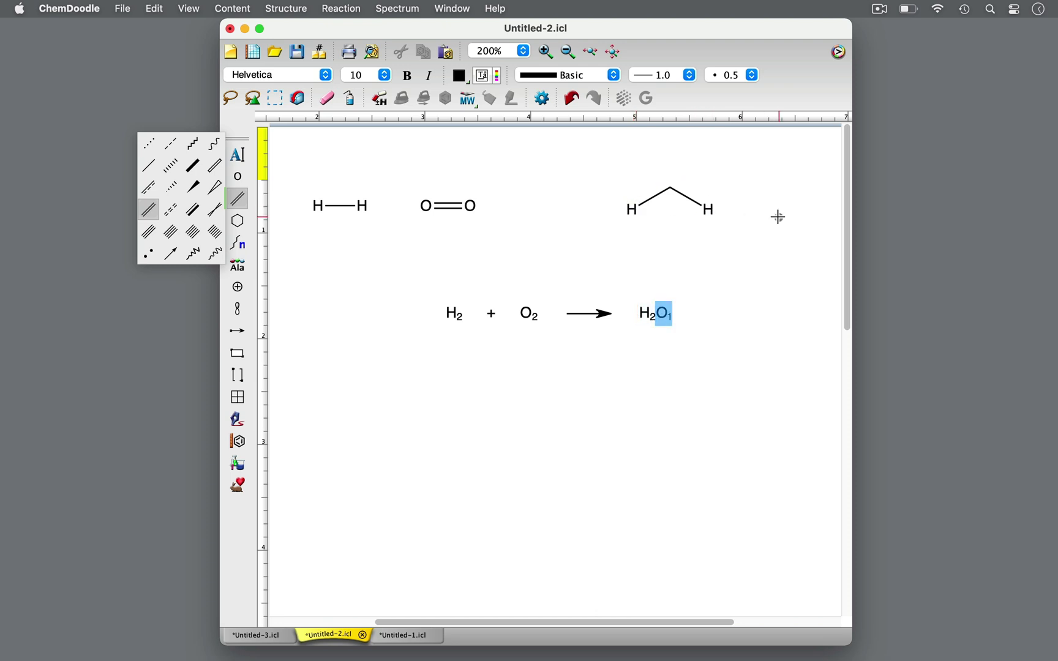
key("o")
Add an arrow before water and arrange H–H, O=O and H–O–H into a reaction with a plus sign
left_click(241, 336)
left_click_drag(522, 204, 606, 204)
left_click(275, 101)
left_click_drag(291, 156, 767, 255)
left_click(341, 8)
left_click(422, 104)
left_click(282, 142)
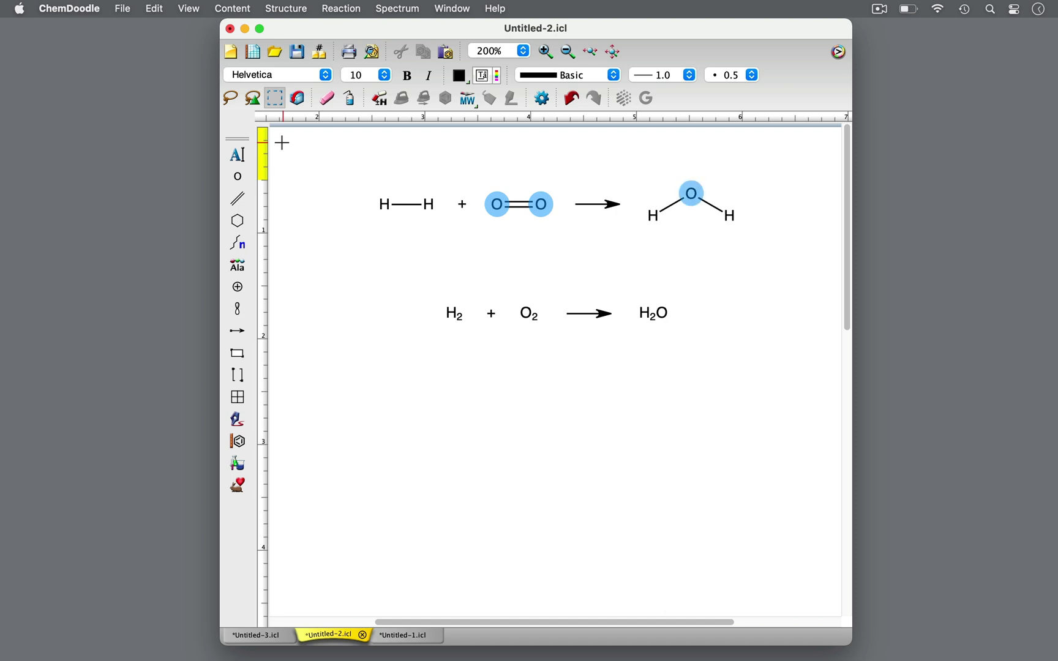
Duplicate the H–O–H water molecule below the original
left_click_drag(637, 157, 763, 257)
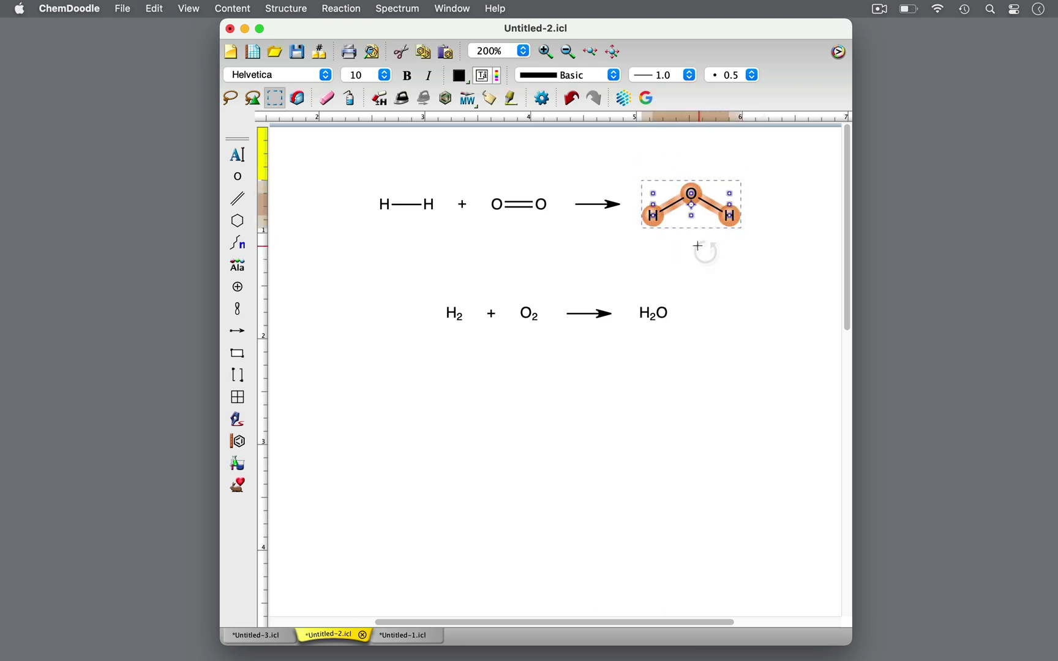
key("super+d")
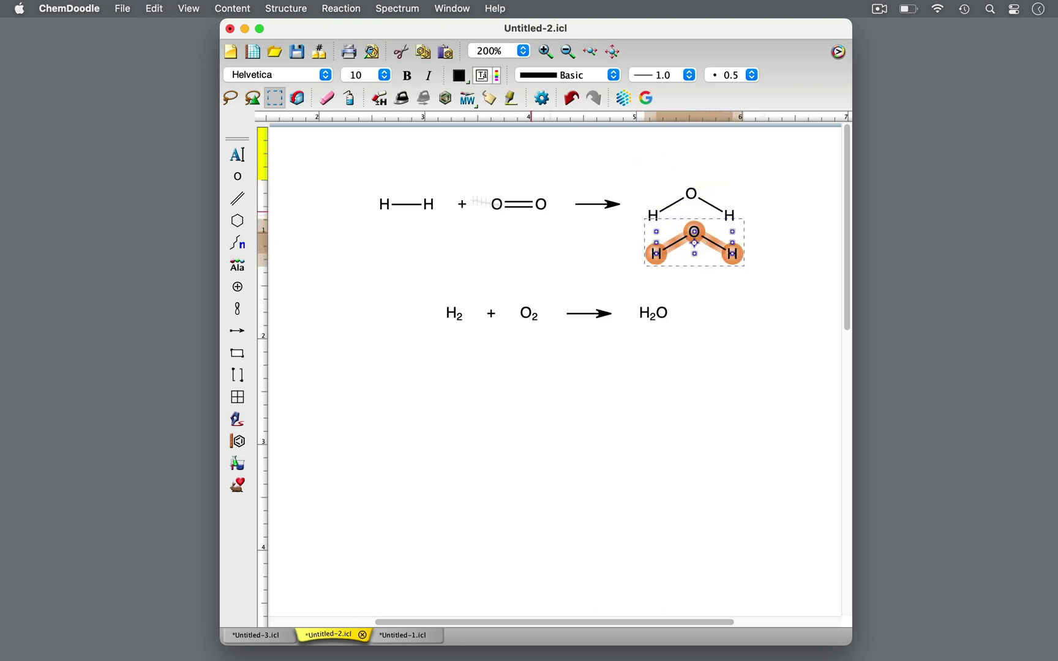
left_click(284, 150)
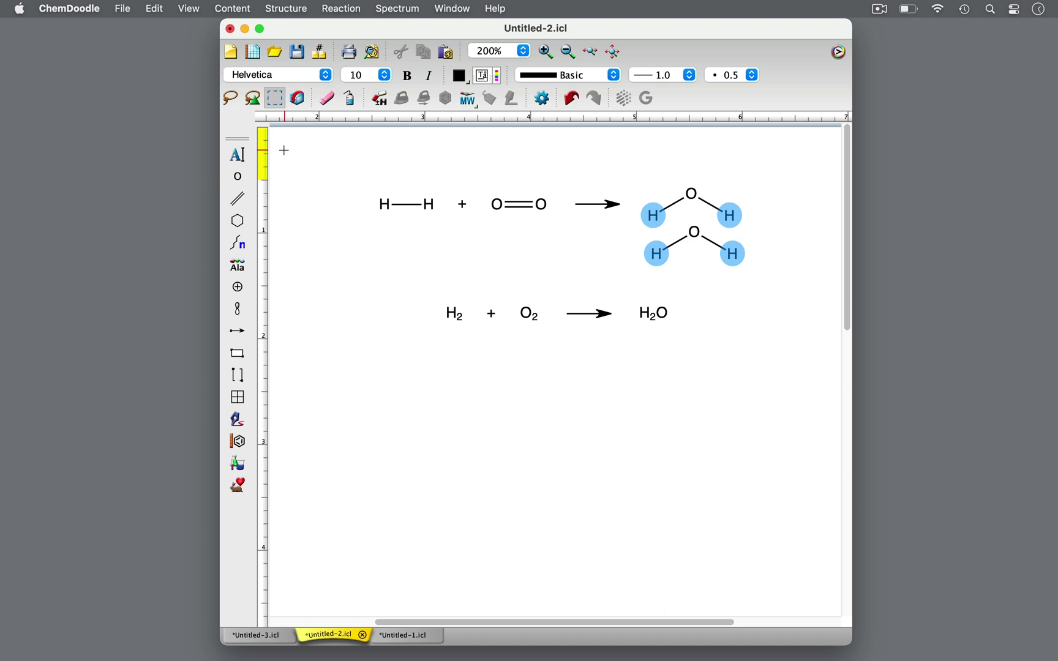
Add a copy of the H–H molecule below the original
left_click_drag(366, 181, 453, 231)
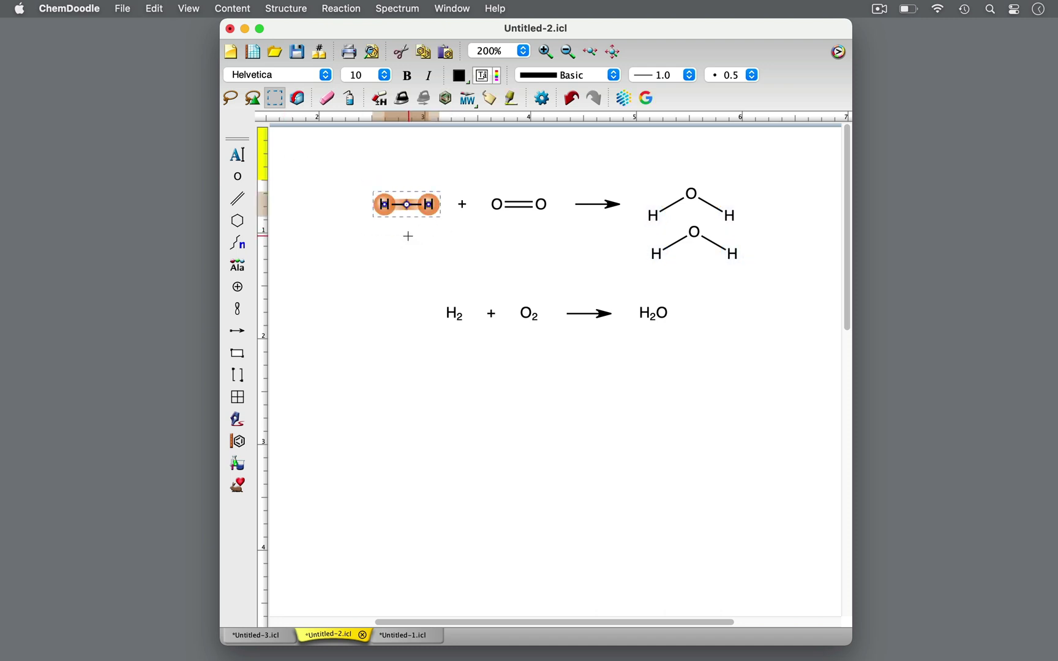
key("super+v")
left_click(296, 172)
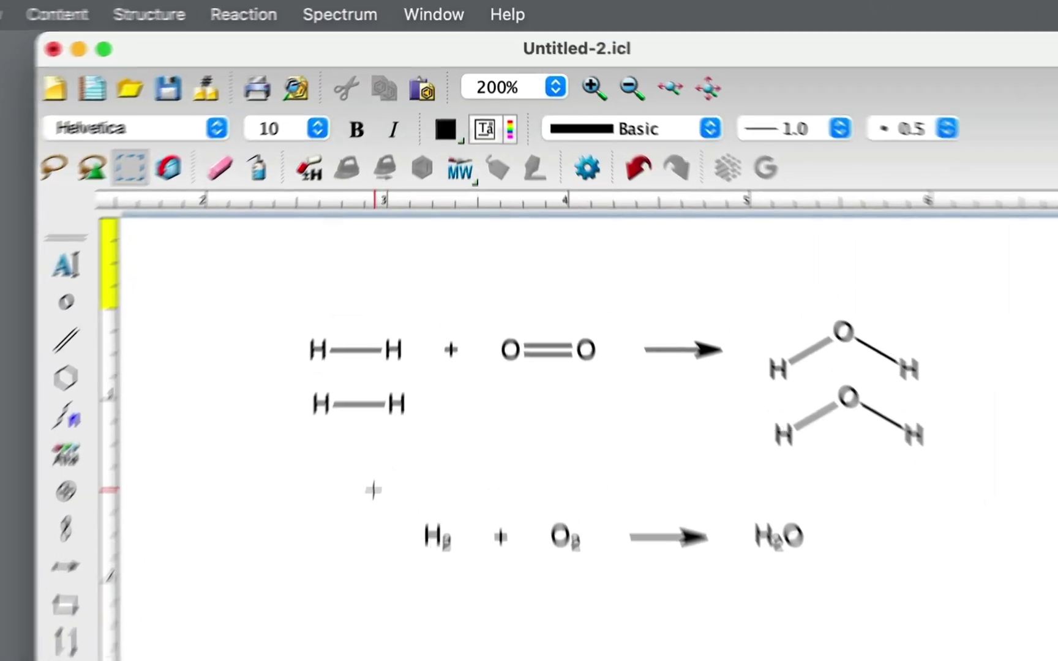
Balance the H2 + O2 → H2O text reaction into a coefficients table
left_click_drag(418, 290, 707, 351)
left_click_drag(878, 614, 876, 612)
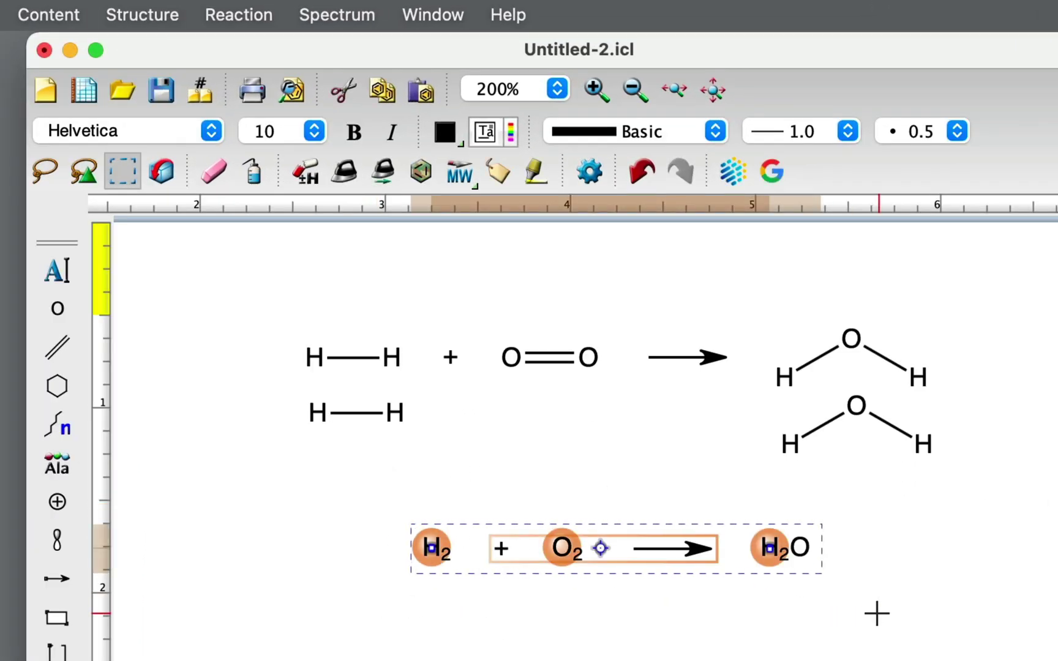
left_click(245, 17)
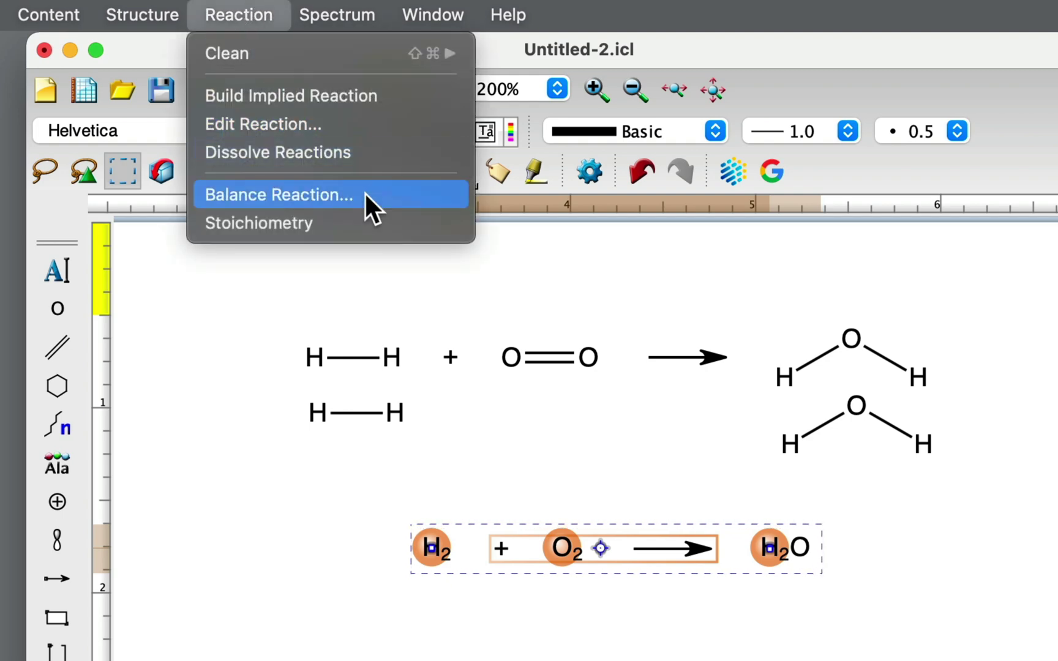
left_click(364, 191)
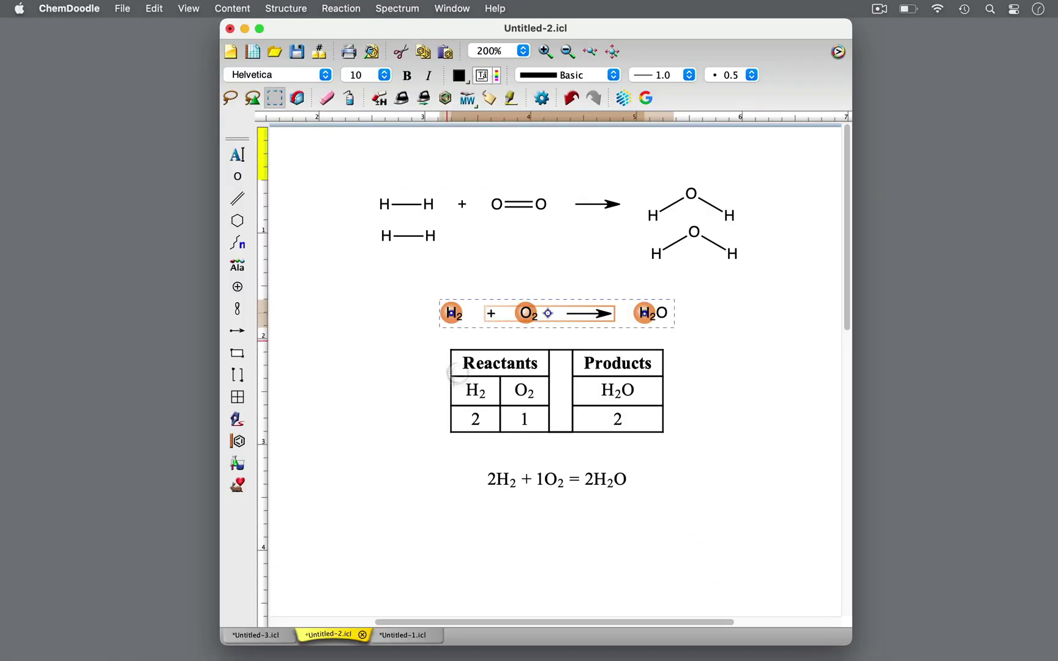
Edit the balanced equation 2H2 + 1O2 → 2H2O to use an arrow, then move to Untitled-3
left_click(577, 483)
double_click(577, 483)
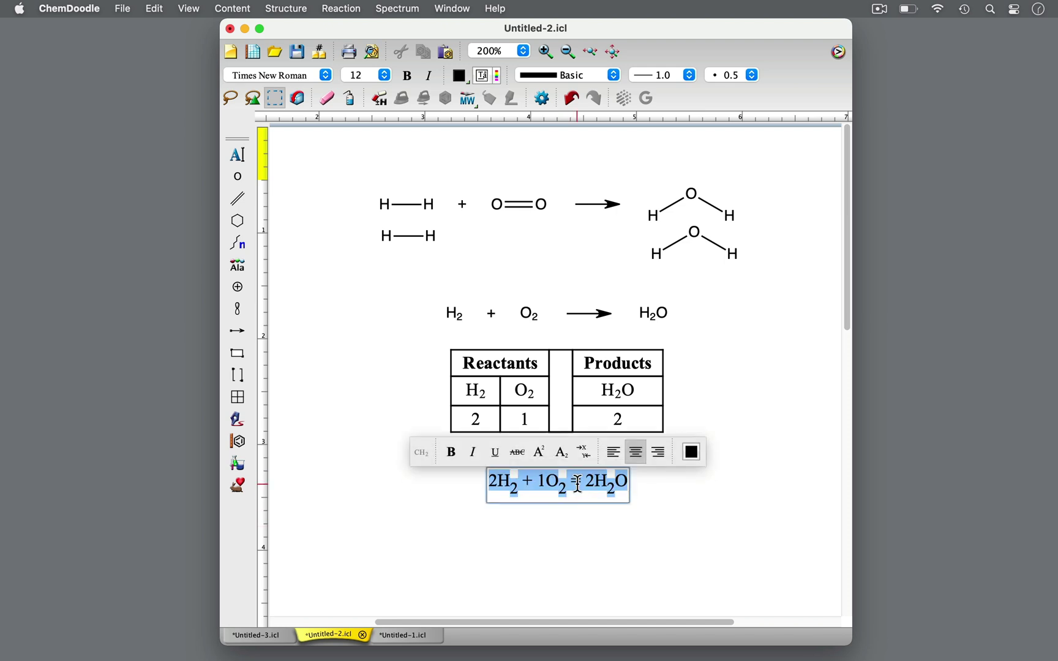
left_click(577, 483)
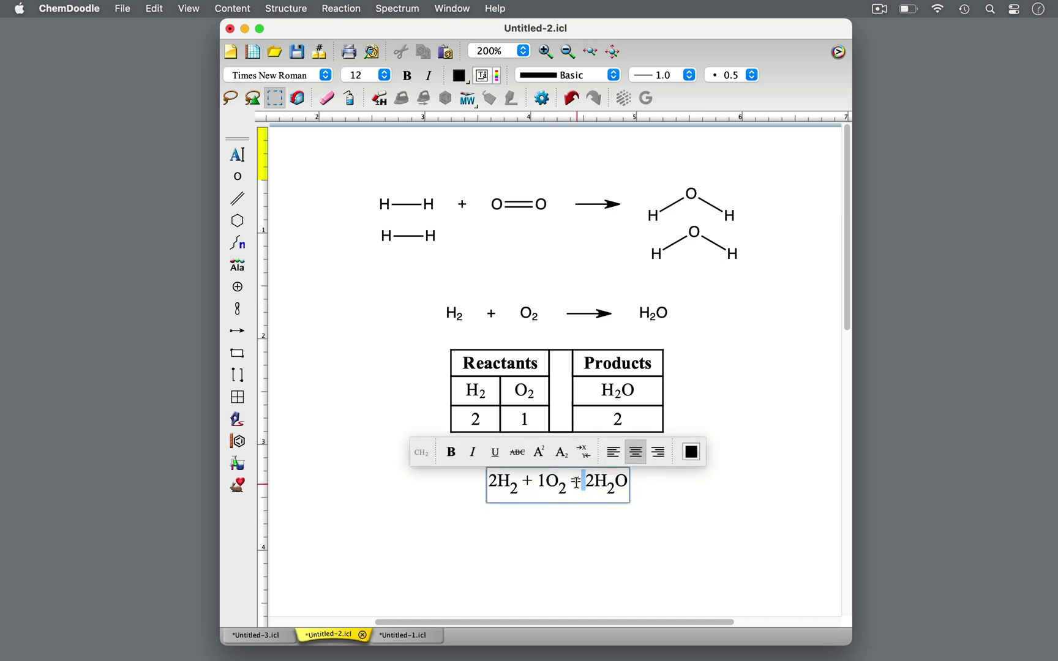
left_click(565, 566)
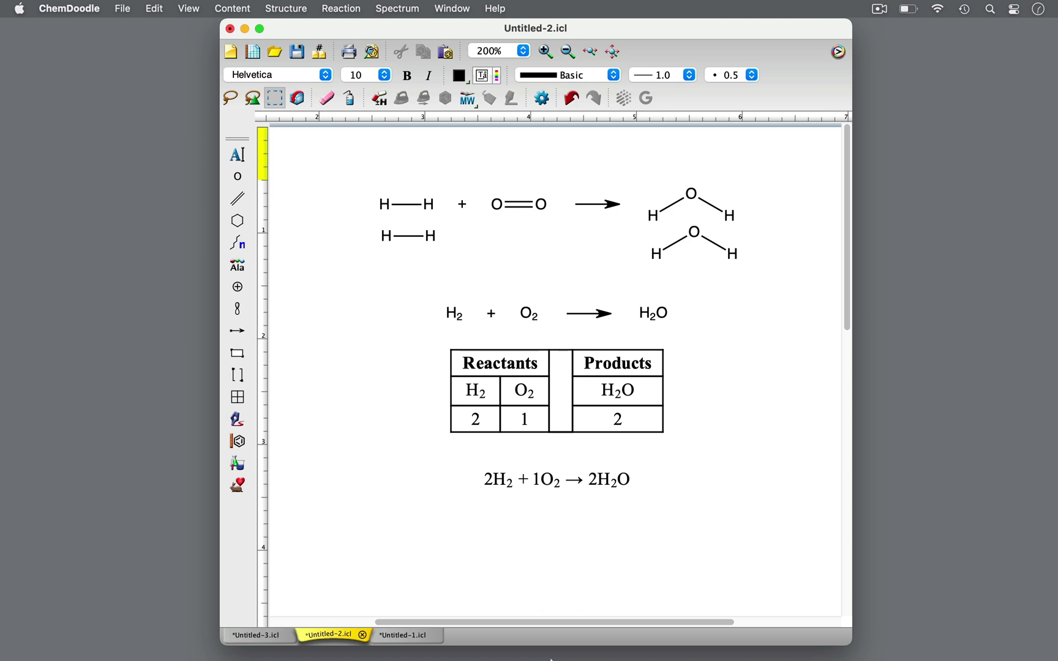
left_click(257, 635)
left_click(238, 397)
Insert a 4-row, 3-column table below the CH4 reaction and stretch it taller
left_click(545, 358)
left_click(602, 366)
left_click_drag(692, 386, 704, 409)
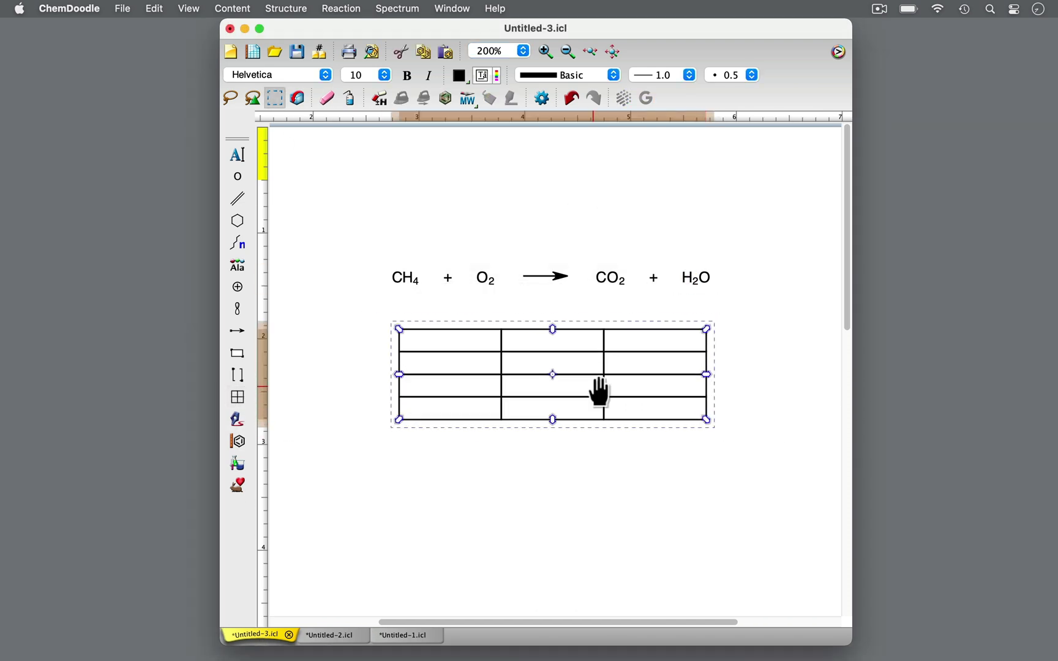
Enter bold headers Reactants and Products in the top-row cells
left_click(237, 154)
left_click(533, 328)
left_click(443, 301)
type("Reactan")
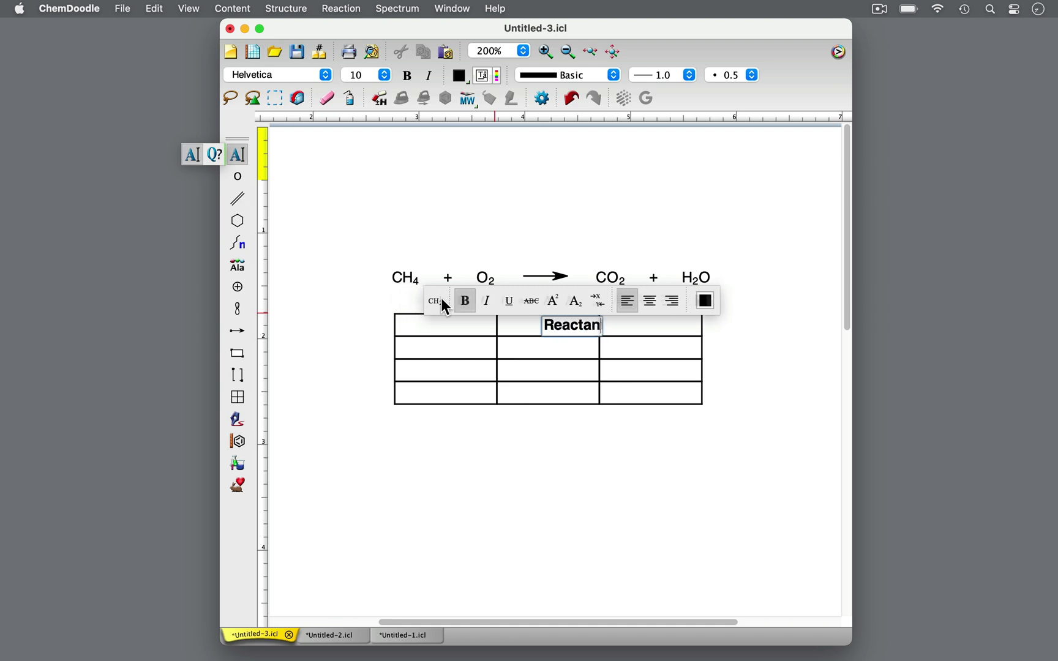
type("ts")
left_click(654, 324)
left_click(545, 301)
type("Products")
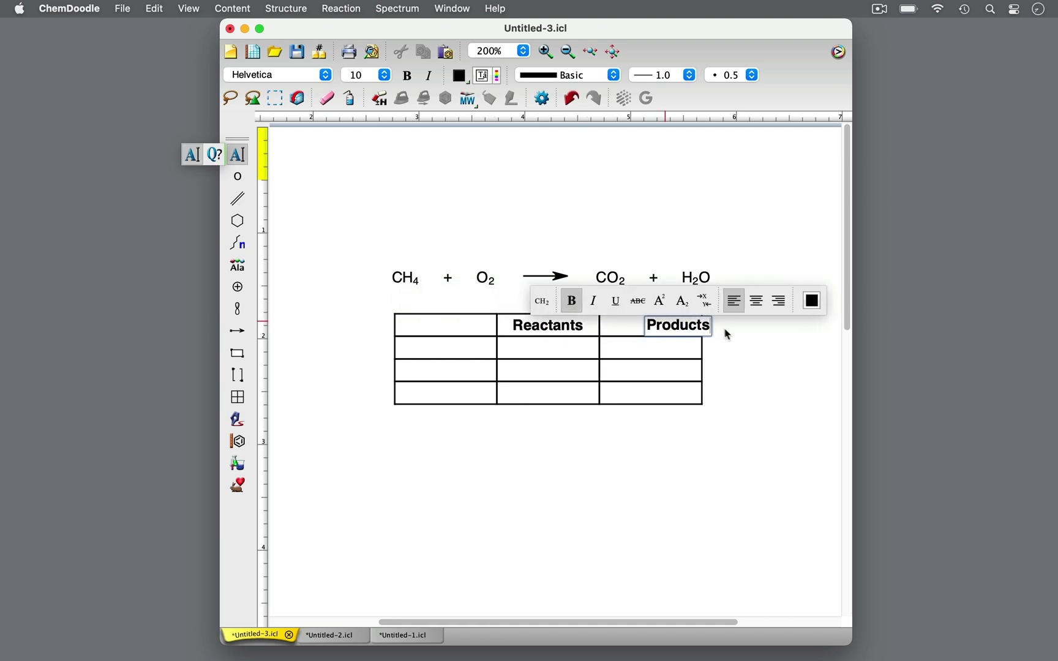
left_click(735, 336)
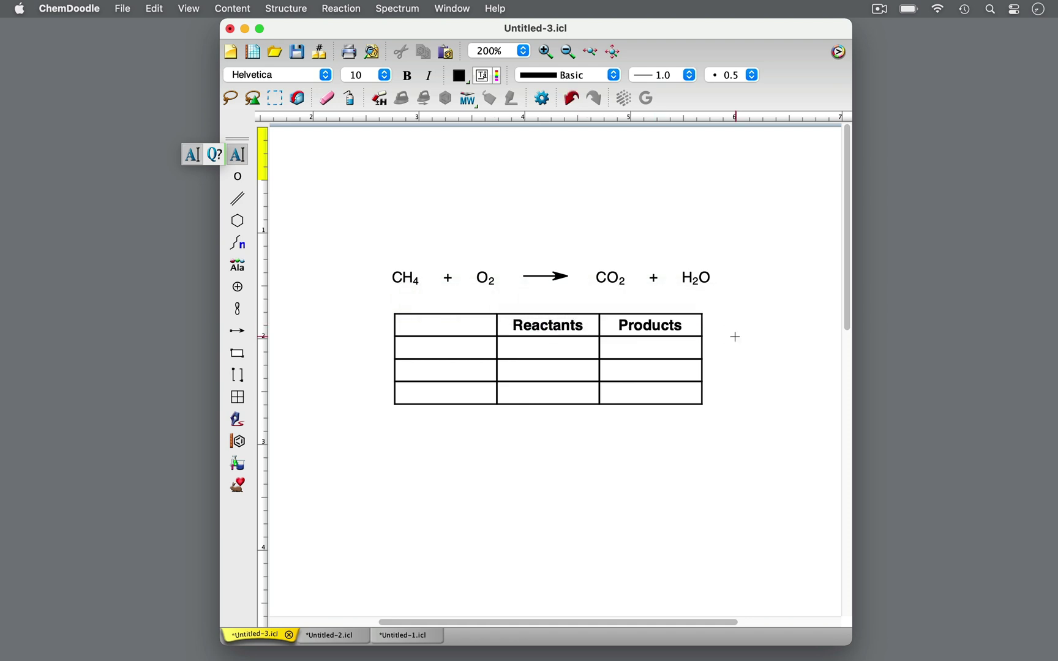
Label the first-column rows C, H and O
left_click(446, 349)
type("C")
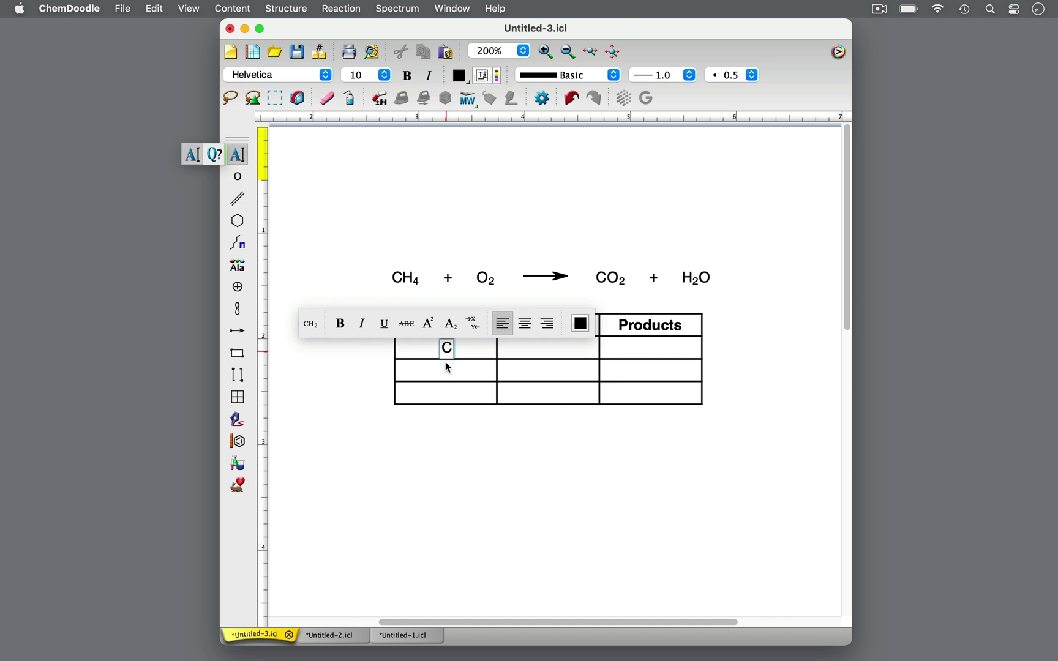
left_click(449, 368)
type("H")
left_click(445, 393)
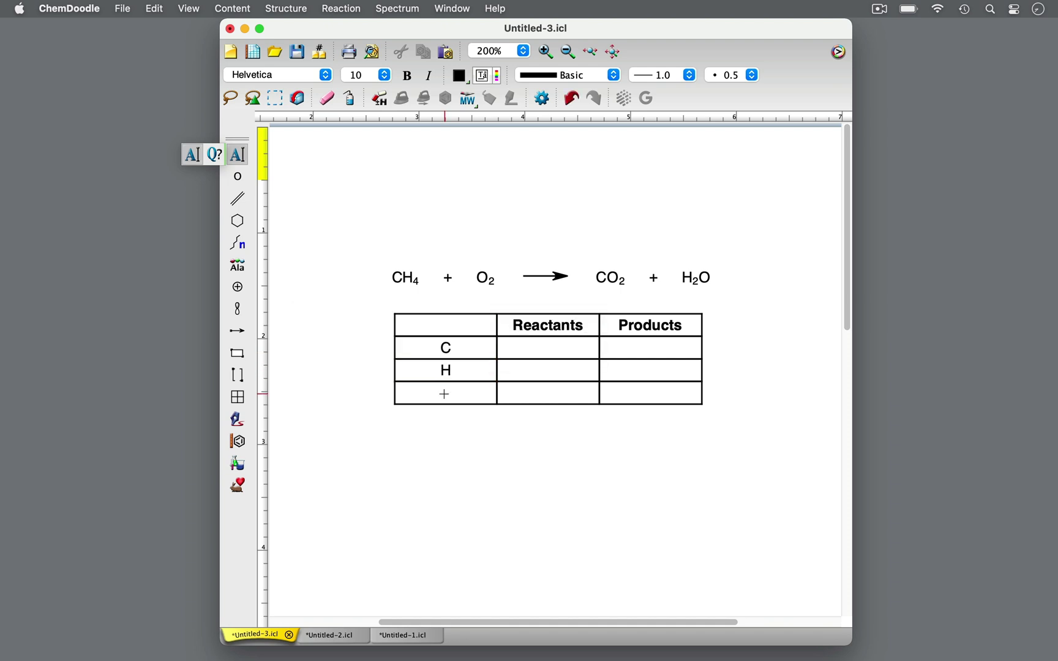
left_click(444, 394)
type("O")
left_click(477, 467)
Enter reactant counts 1, 4 and 2 for C, H and O
left_click(542, 348)
type("1")
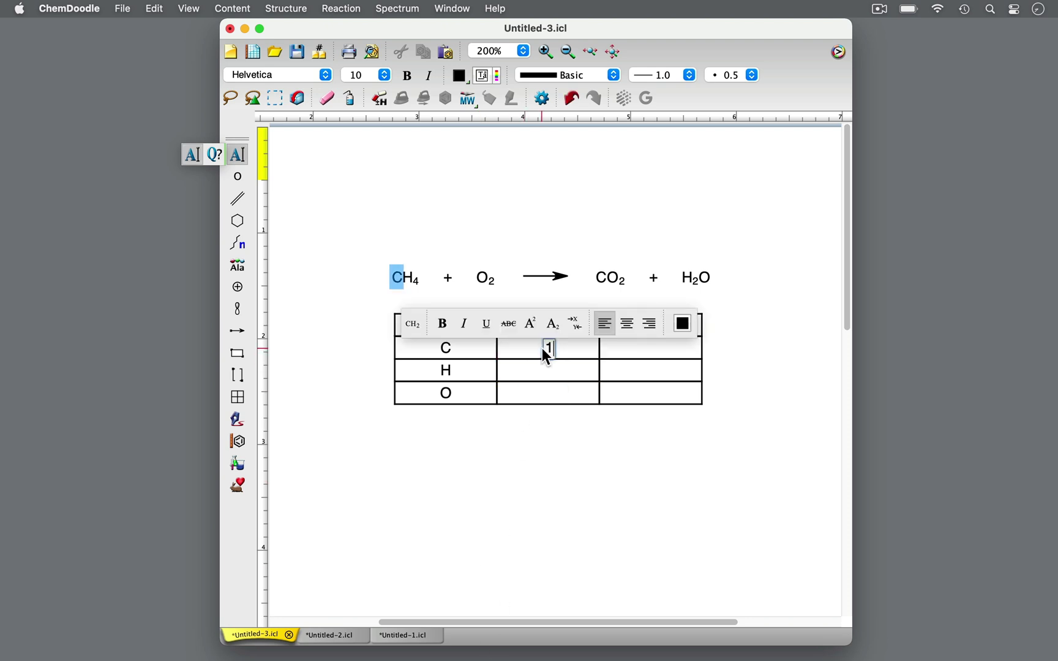
left_click(545, 369)
left_click(547, 372)
type("4")
left_click(547, 391)
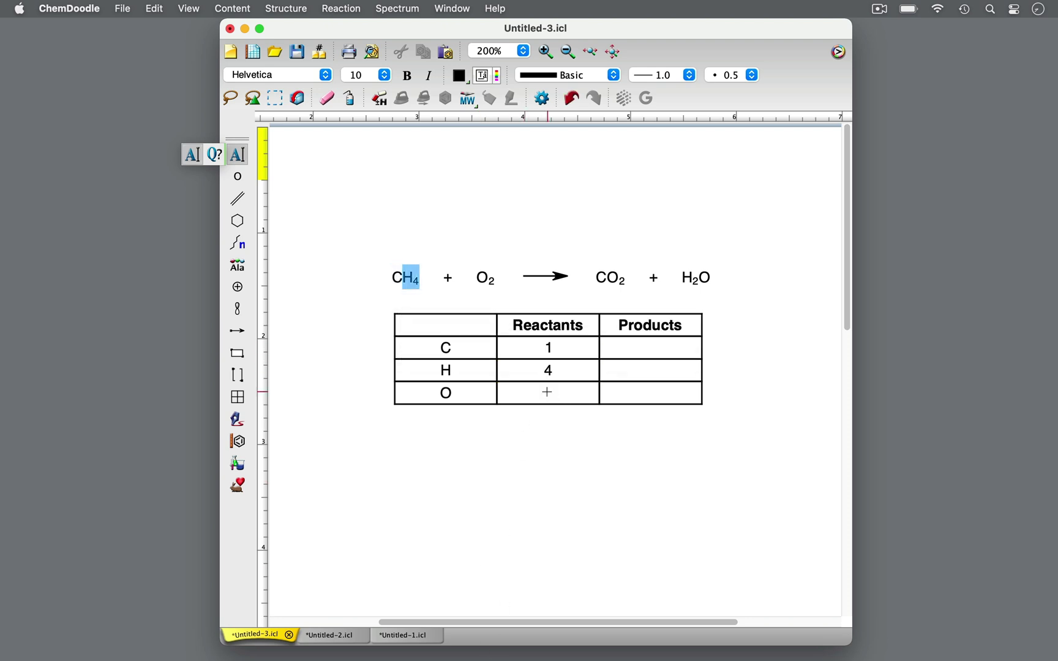
left_click(547, 391)
type("2")
left_click(570, 452)
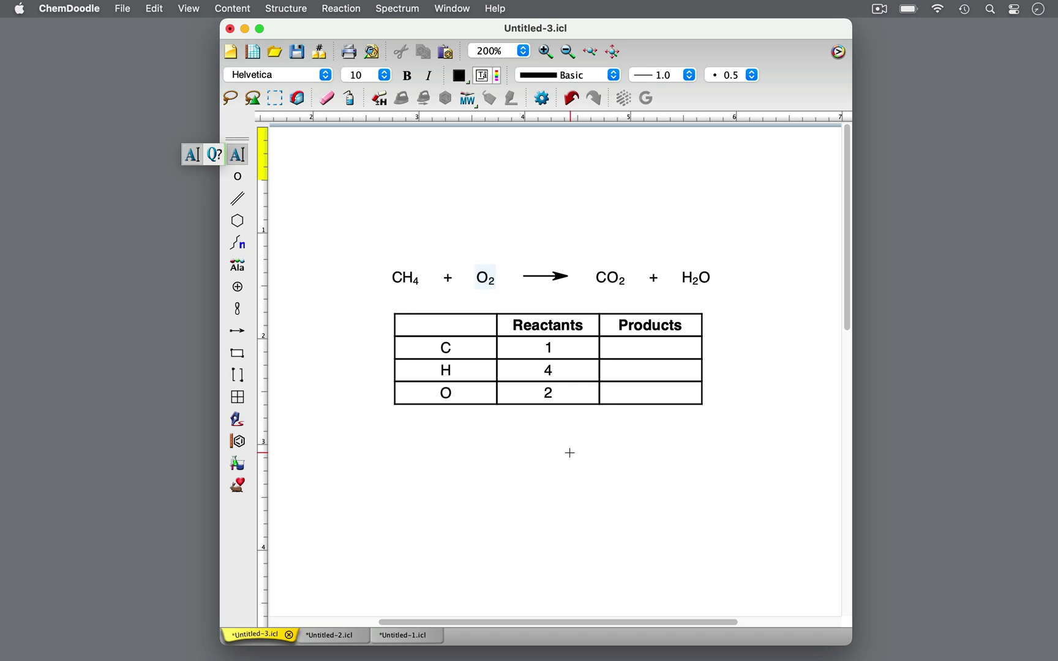
Enter product counts 1 for C, 2 for H and 2+1= 3 for O
left_click(651, 348)
type("1")
left_click(650, 369)
type("2")
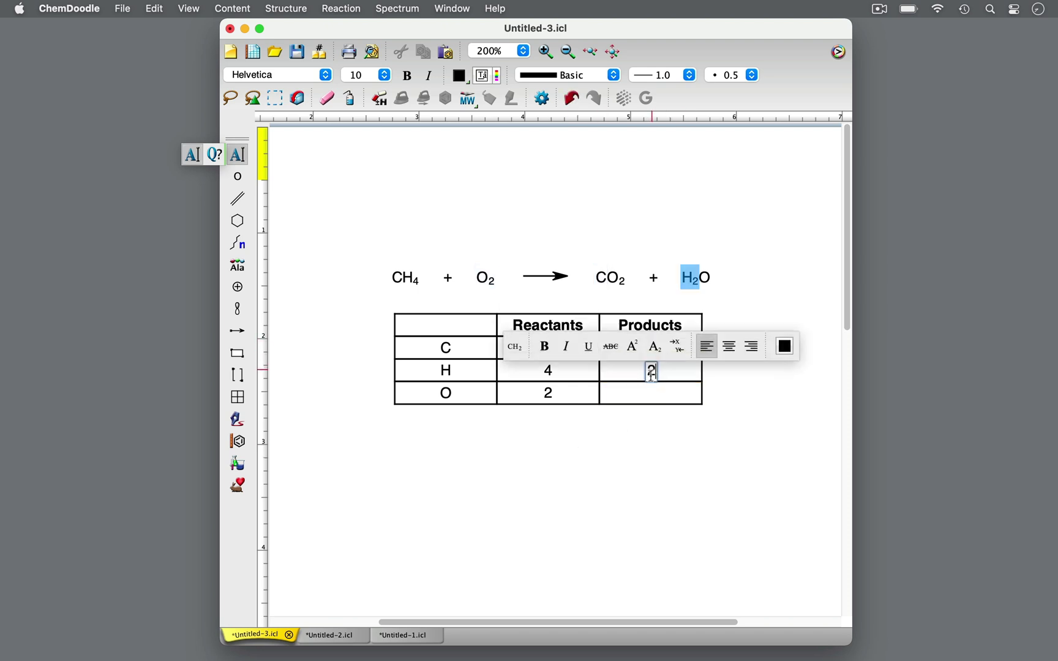
left_click(653, 392)
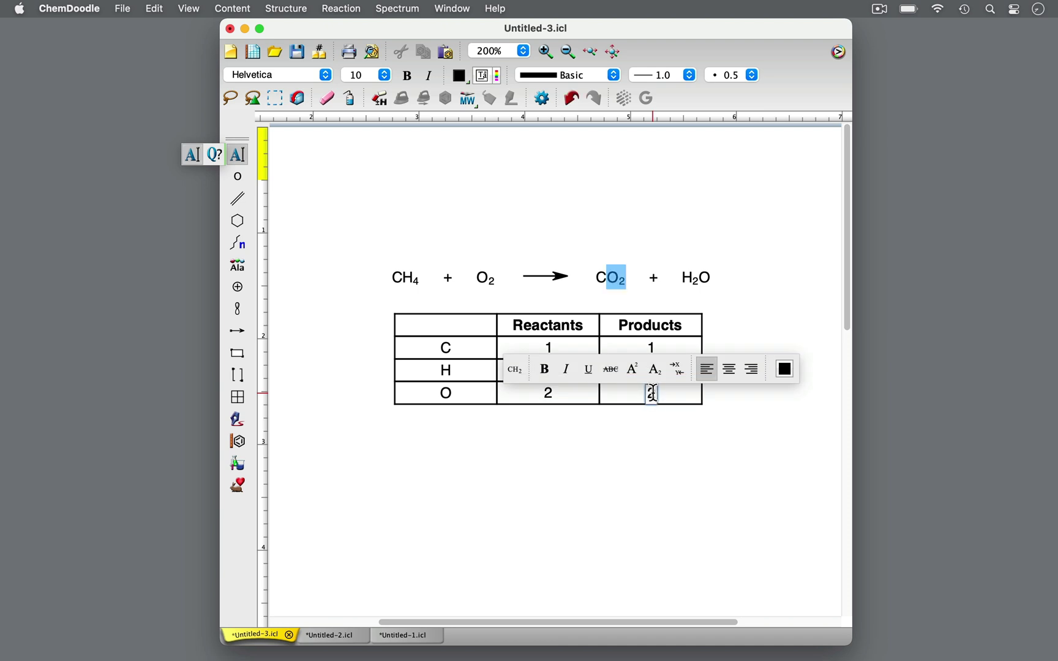
type("+1")
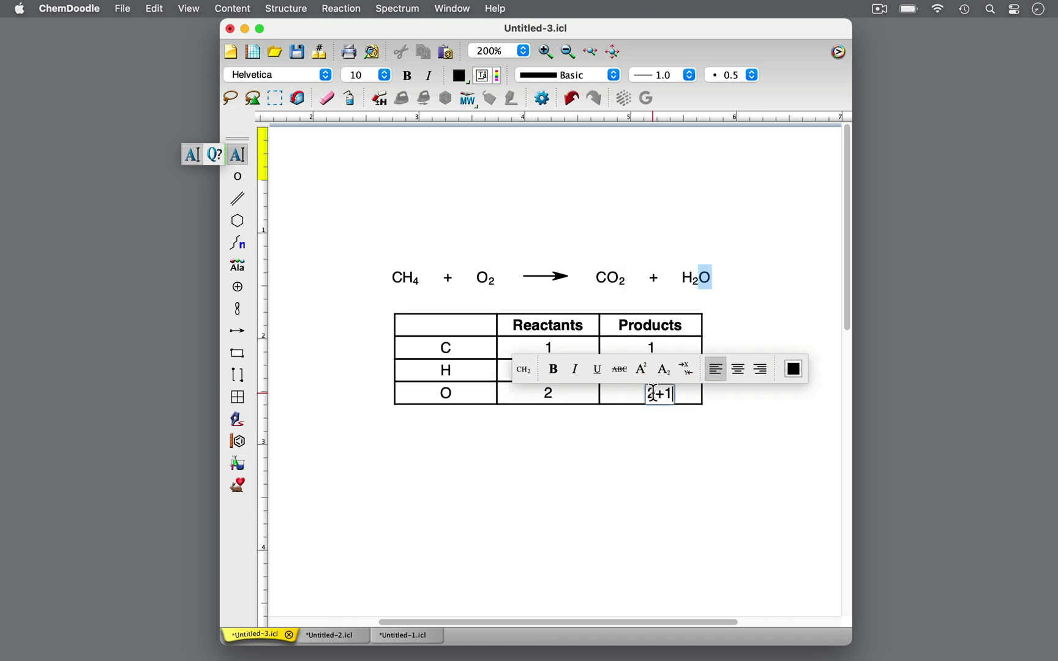
type("= 3")
Finish the O product count 2+1= 3 and add a red coefficient 2 before H2O
left_click(621, 537)
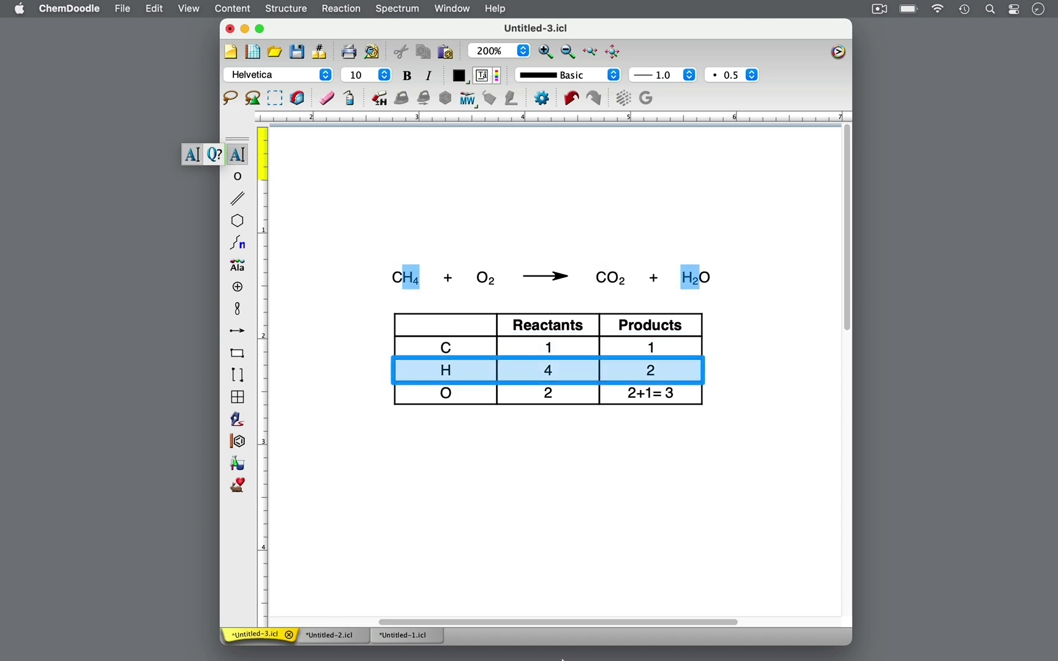
left_click(672, 280)
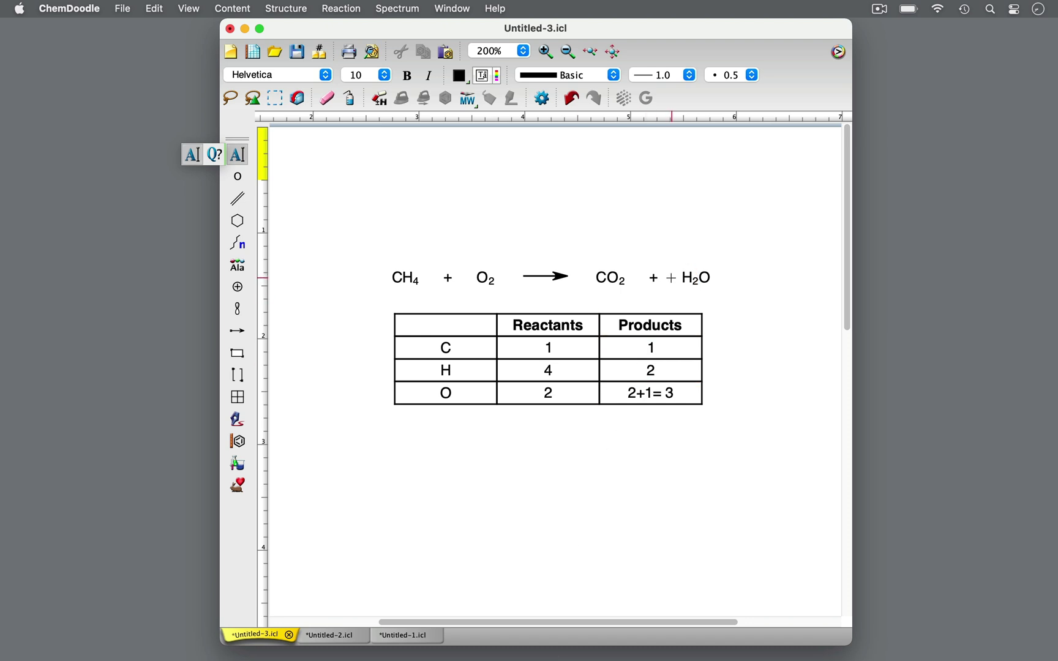
left_click(806, 254)
left_click(524, 257)
left_click(619, 509)
type("2")
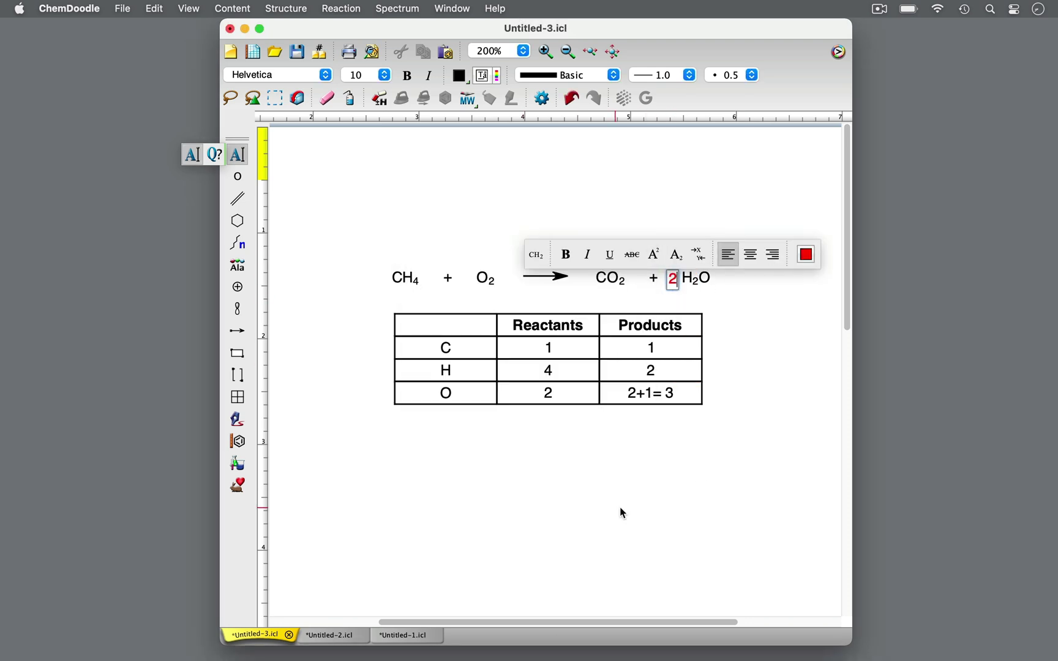
left_click(773, 353)
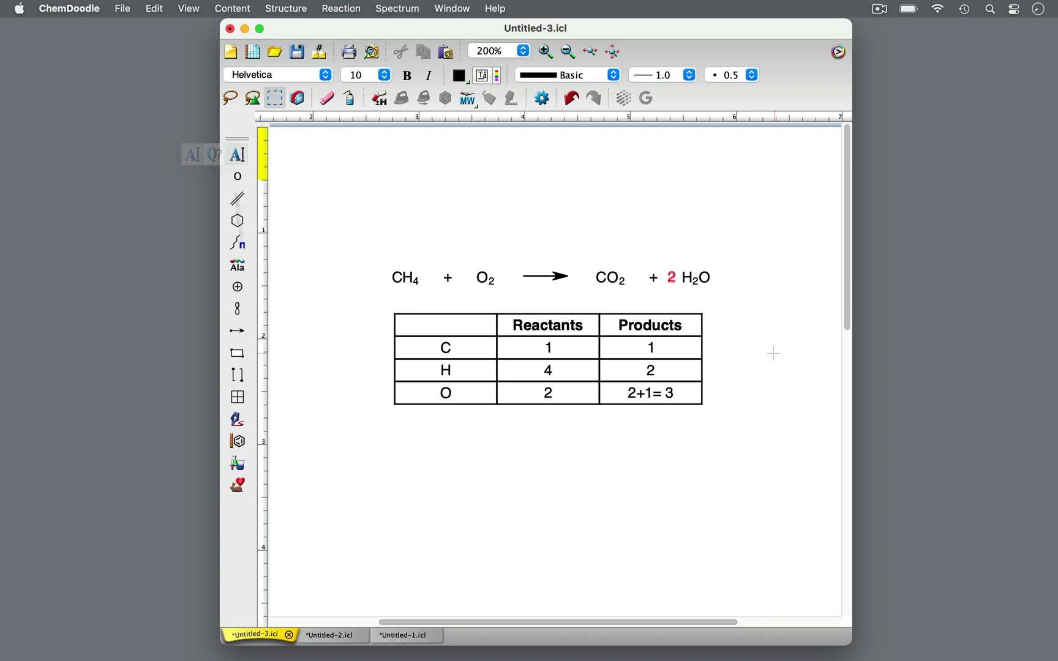
Change the hydrogen product count to 2x2= 4
double_click(651, 371)
type("2x2= 4")
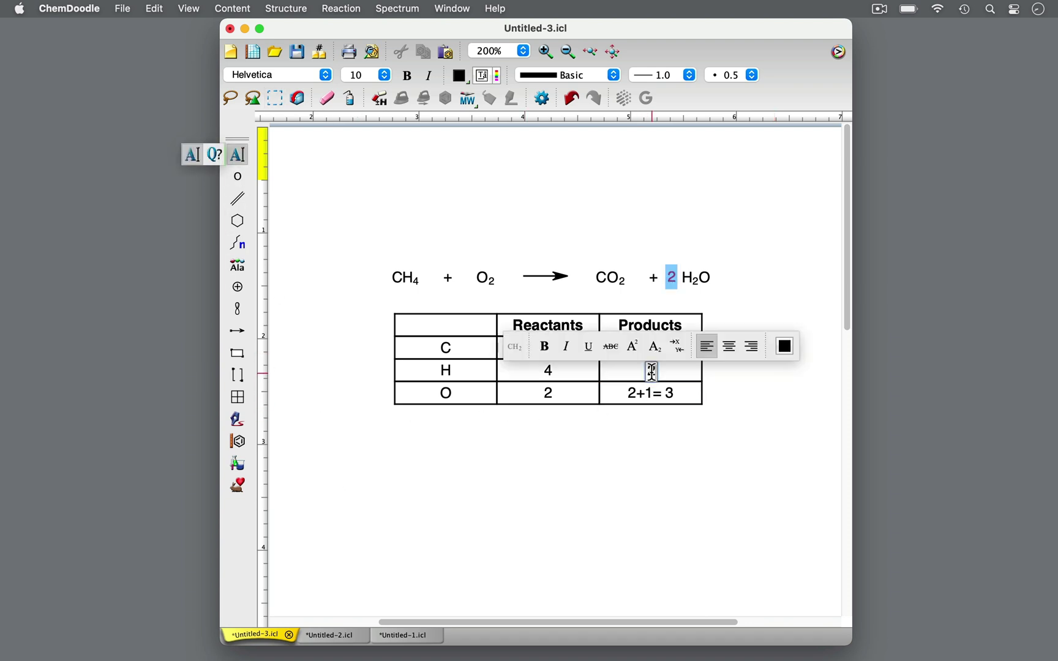
left_click(787, 453)
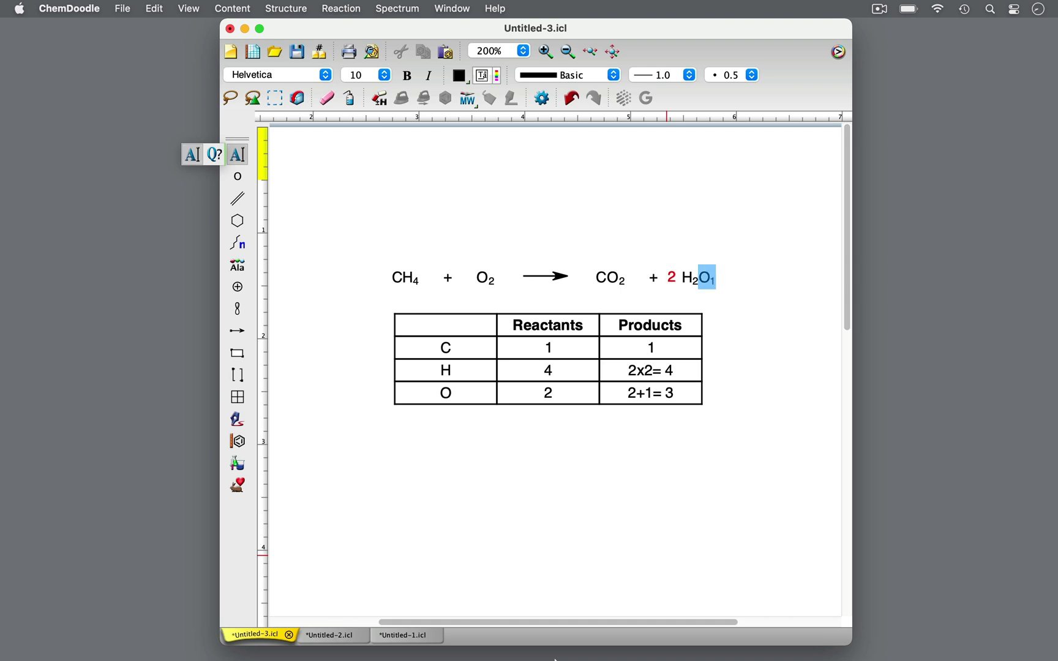
Change the oxygen product count to 2+2= 4
left_click(651, 392)
type("2")
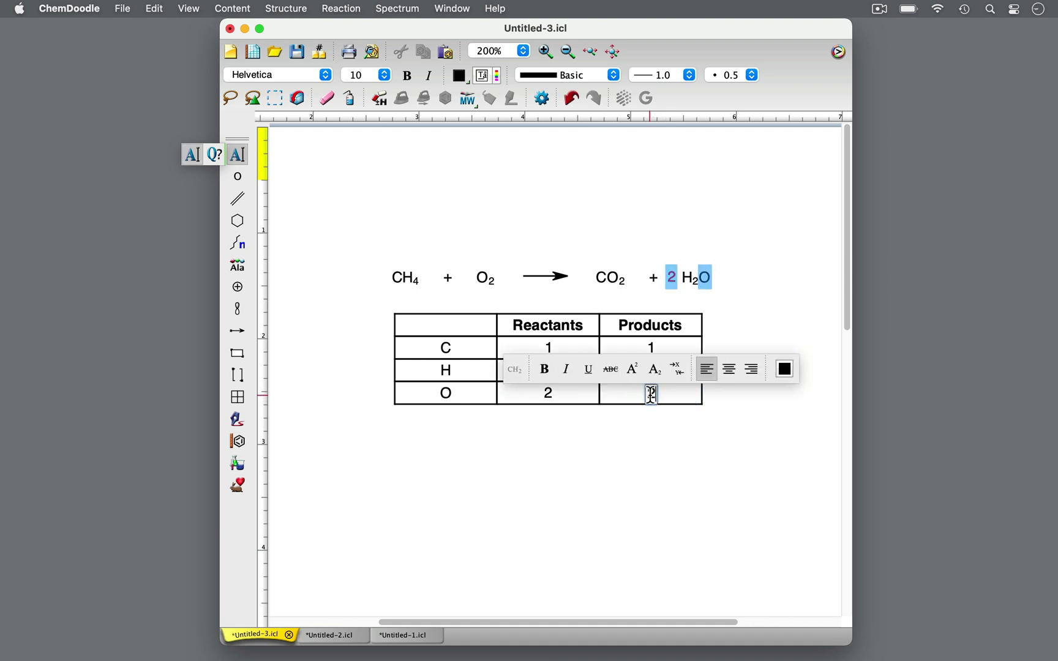
type("+2")
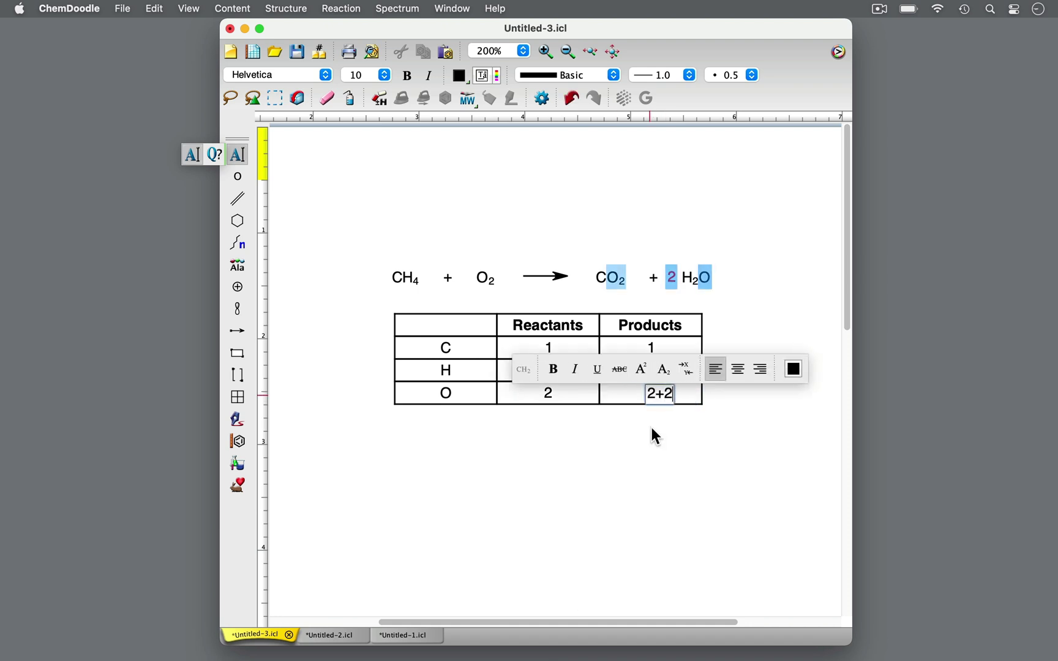
type("= 4")
left_click(651, 428)
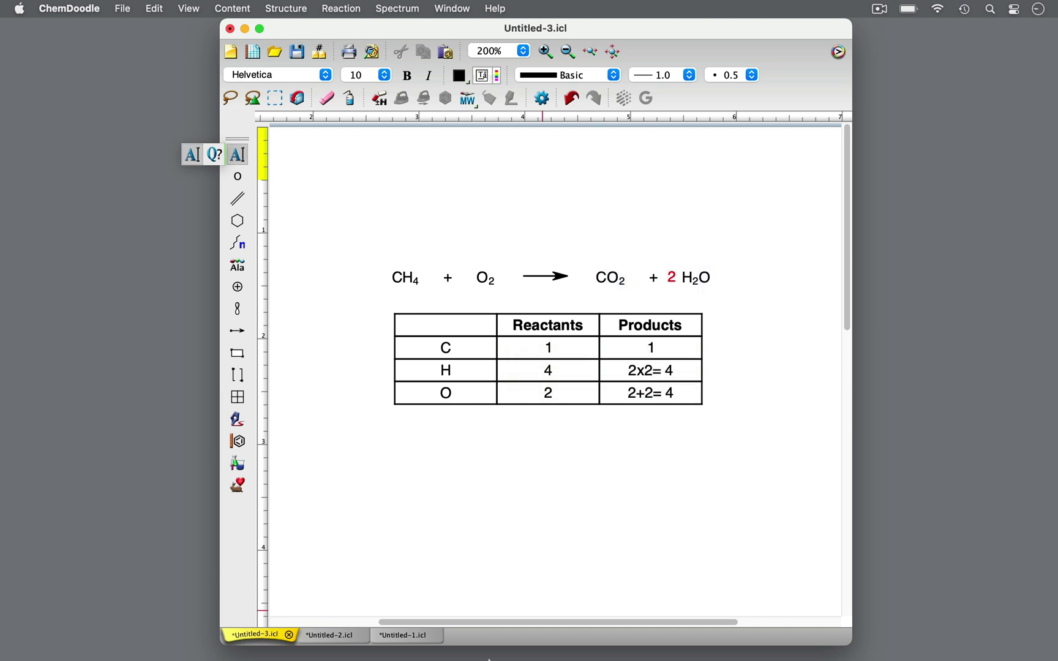
Add a red coefficient 2 before O2
left_click(465, 280)
left_click(600, 254)
left_click(625, 510)
type("2")
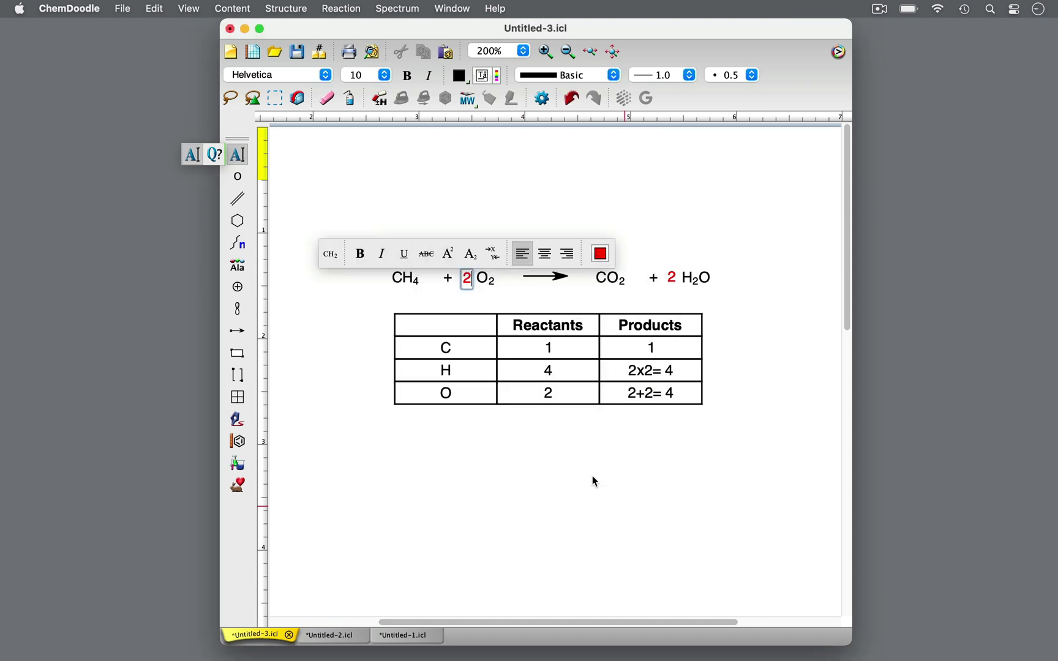
left_click(591, 476)
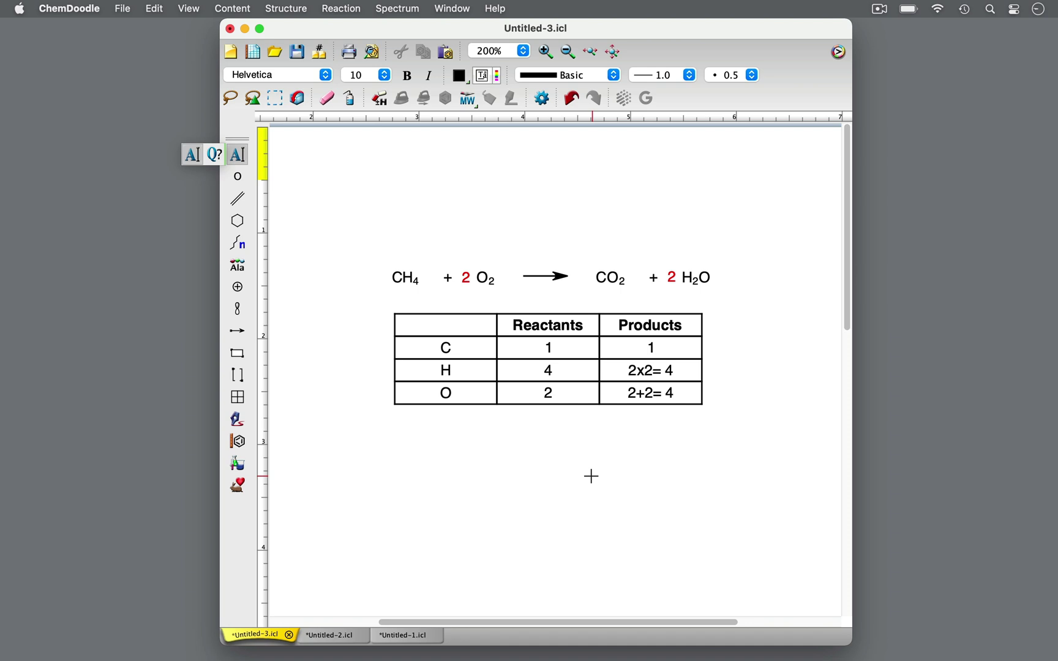
key("Escape")
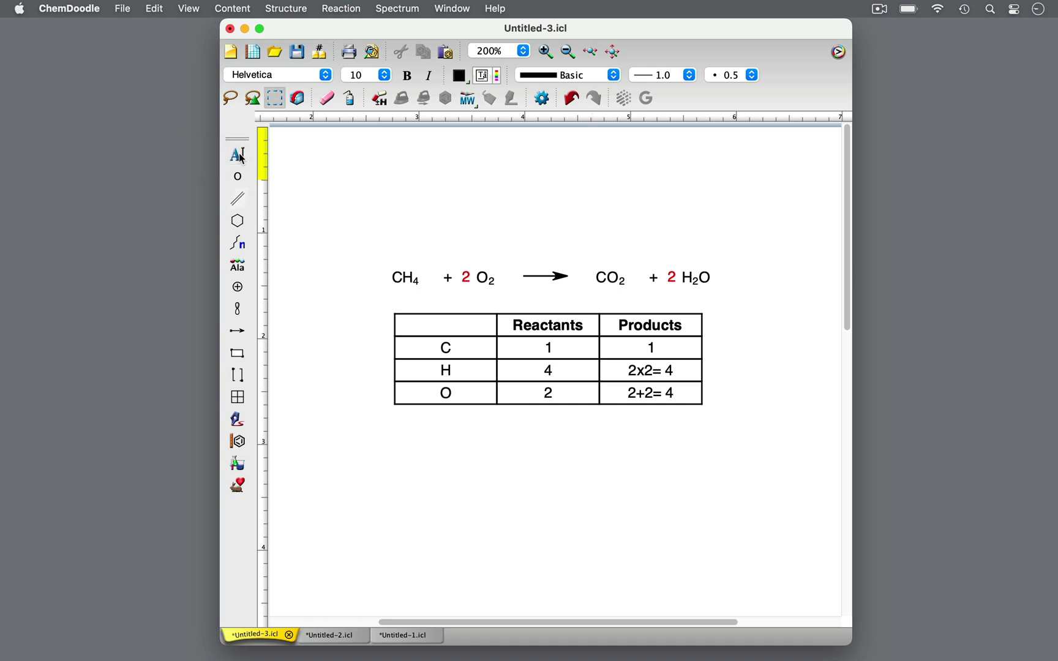
Change the reactant oxygen count to 2x2= 4
left_click(238, 153)
left_click(549, 393)
type("2x2= 4")
left_click(537, 481)
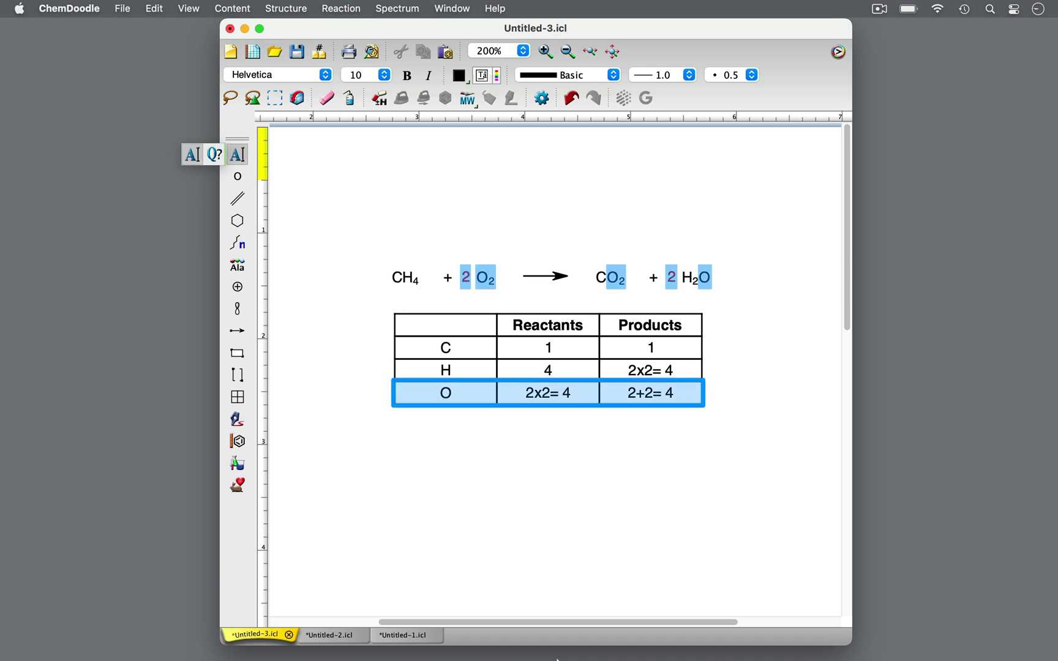
Balance the reaction to generate 1CH4 + 2O2 = 1CO2 + 2H2O, with the coefficient table below it
left_click(275, 98)
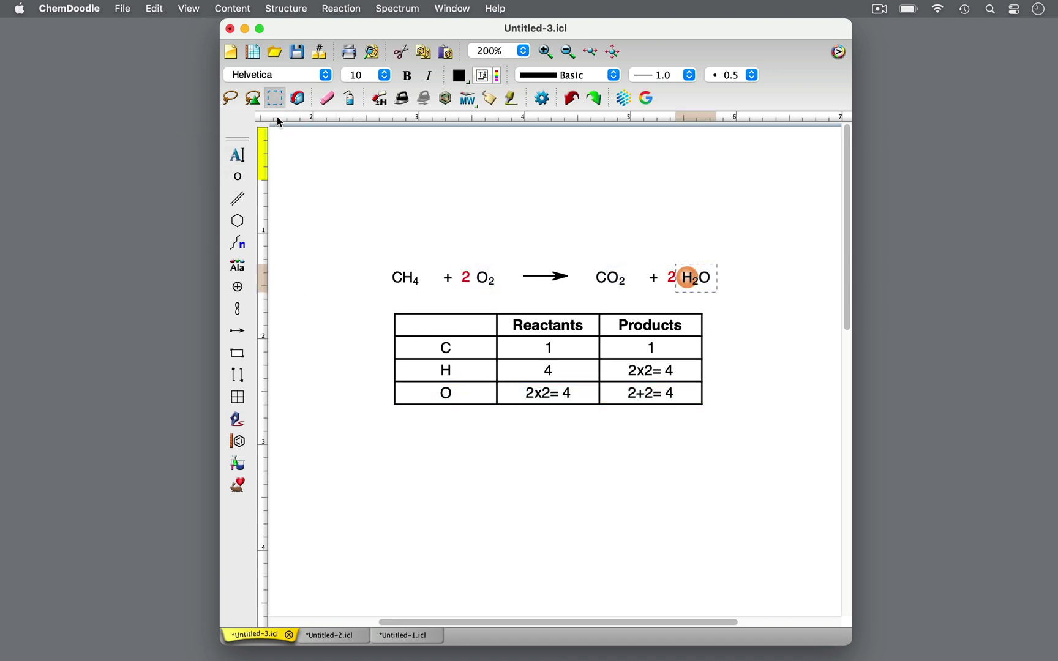
left_click(557, 276)
left_click(341, 9)
left_click(366, 109)
left_click_drag(412, 392, 419, 562)
double_click(547, 438)
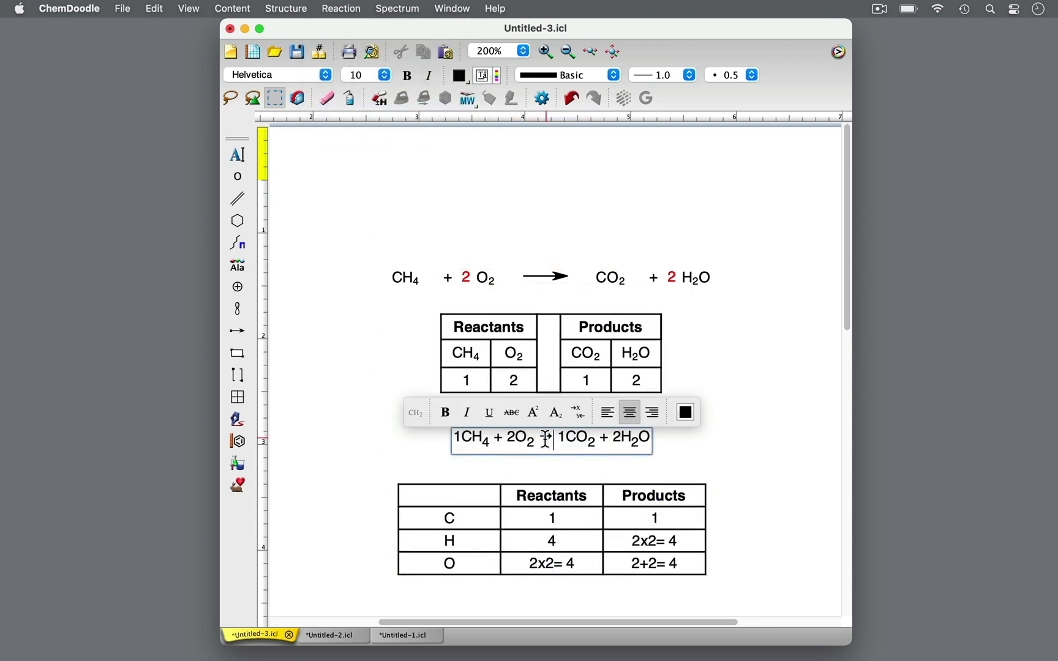
key("Escape")
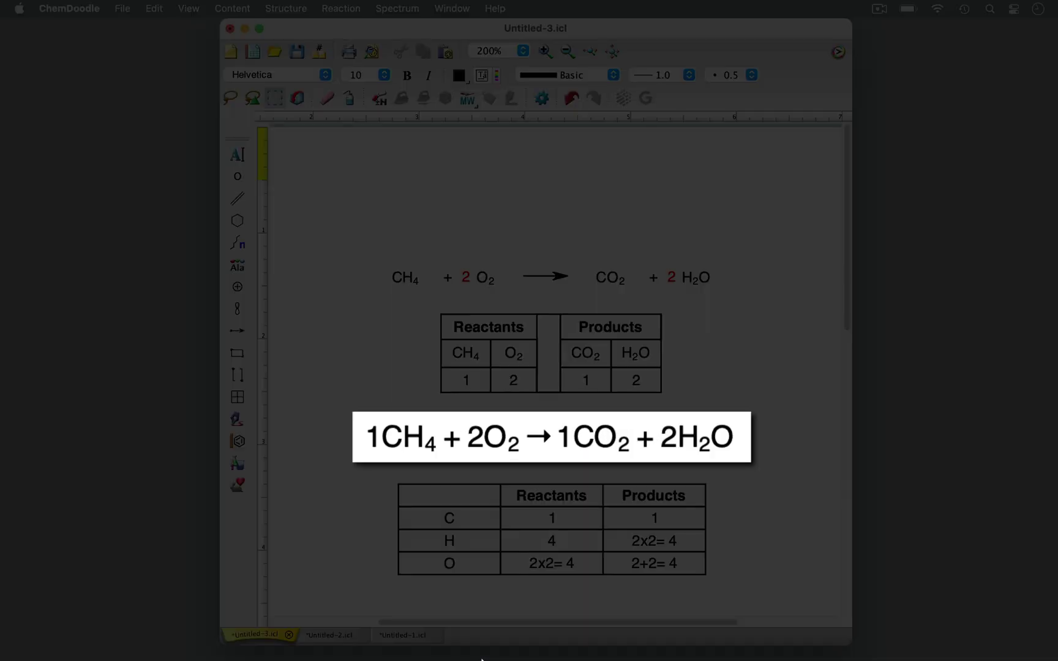